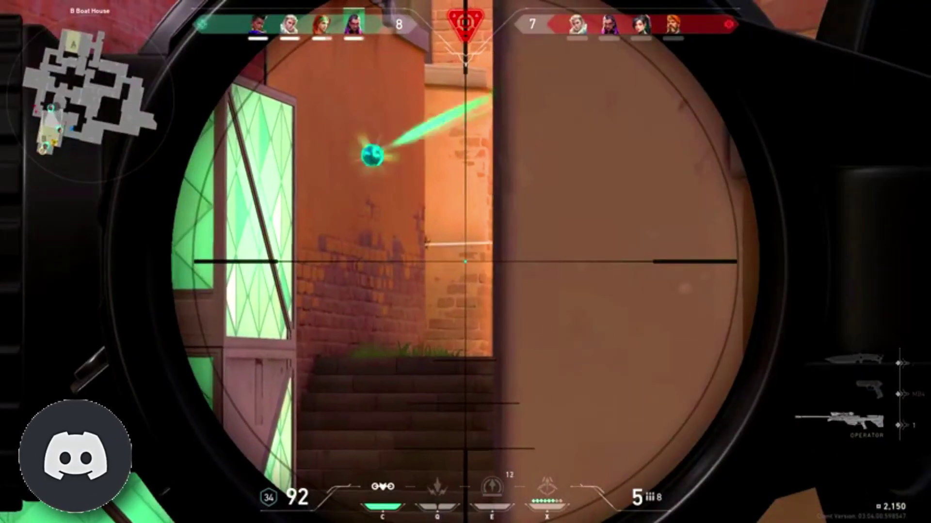
# Step: Shoot two enemies through the Operator scope and walk through the archway onto B Site
pyautogui.click(465, 261)
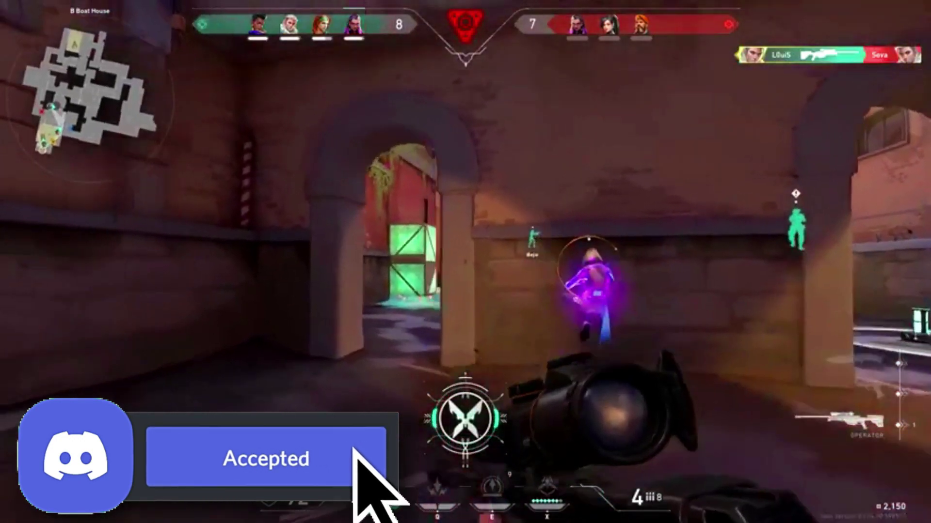
pyautogui.rightClick(465, 262)
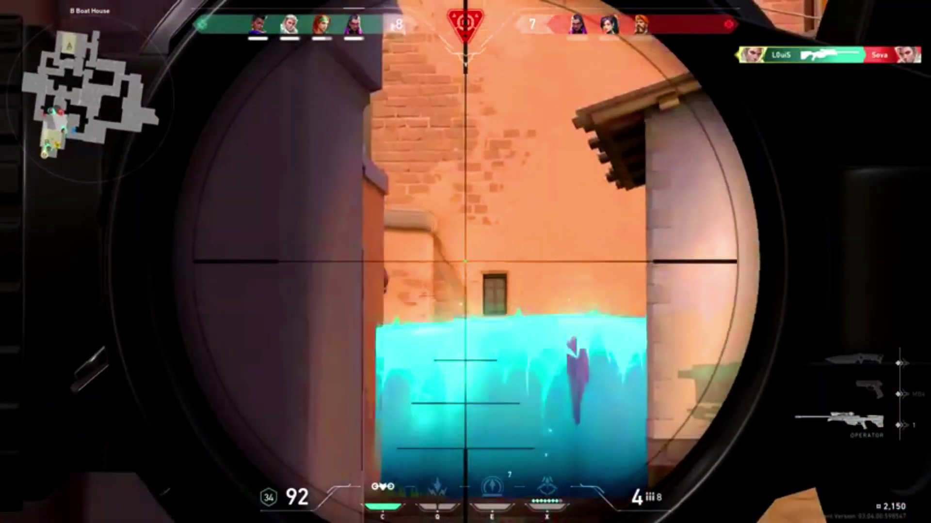
pyautogui.click(465, 262)
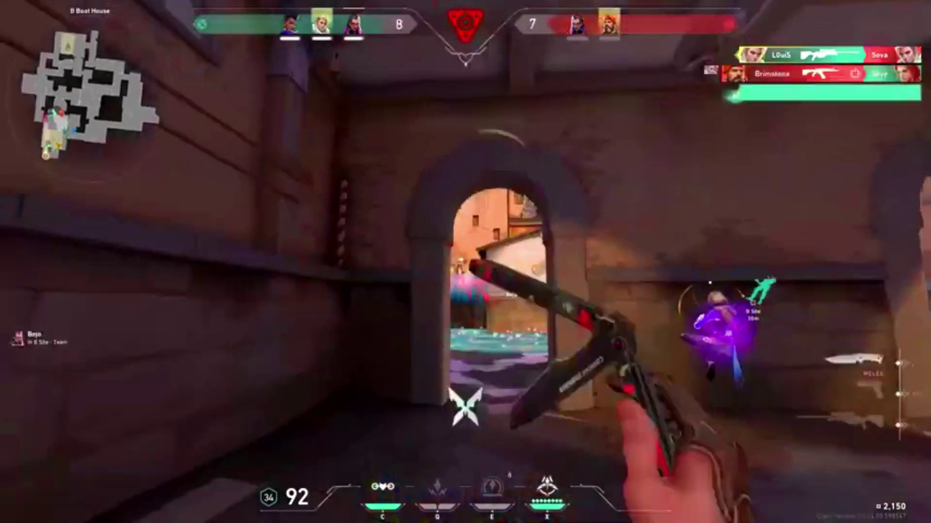
pyautogui.press('w')
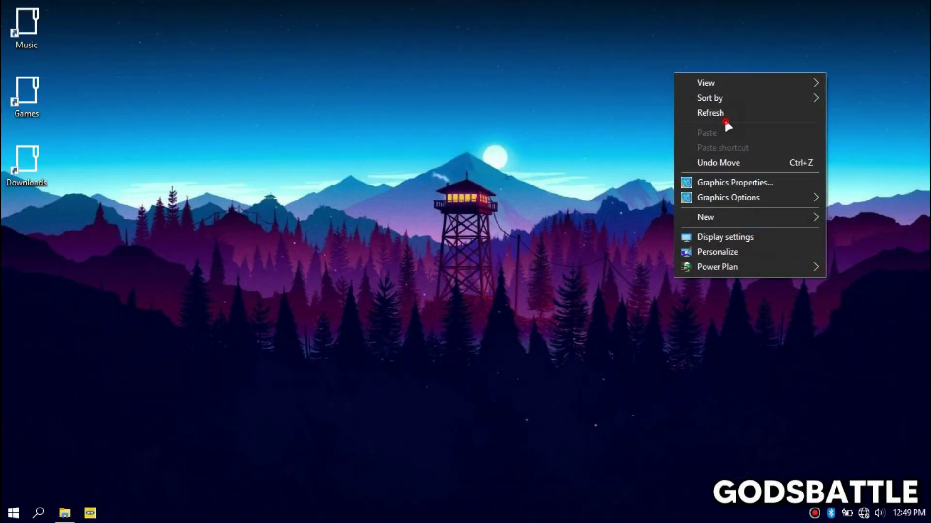
# Step: Refresh the desktop several times from its context menu
pyautogui.click(725, 115)
pyautogui.rightClick(539, 162)
pyautogui.click(557, 202)
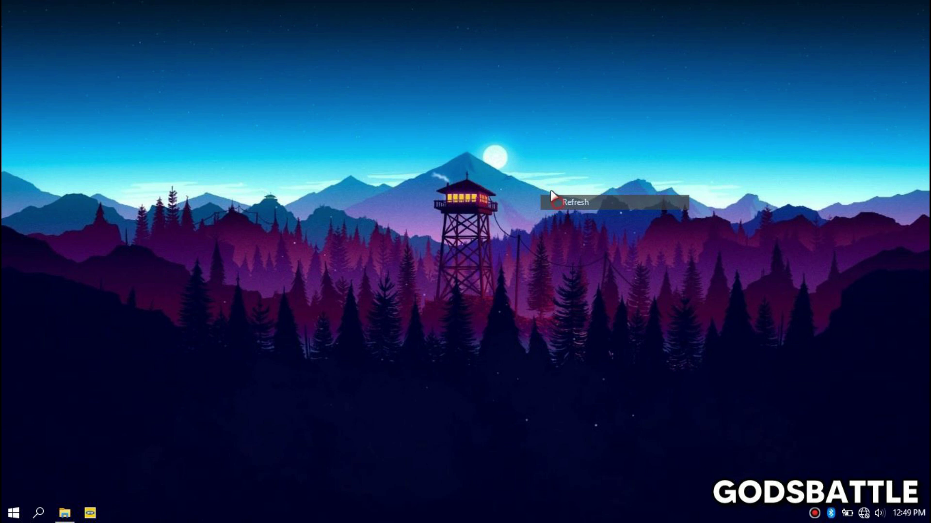
pyautogui.rightClick(493, 160)
pyautogui.click(520, 205)
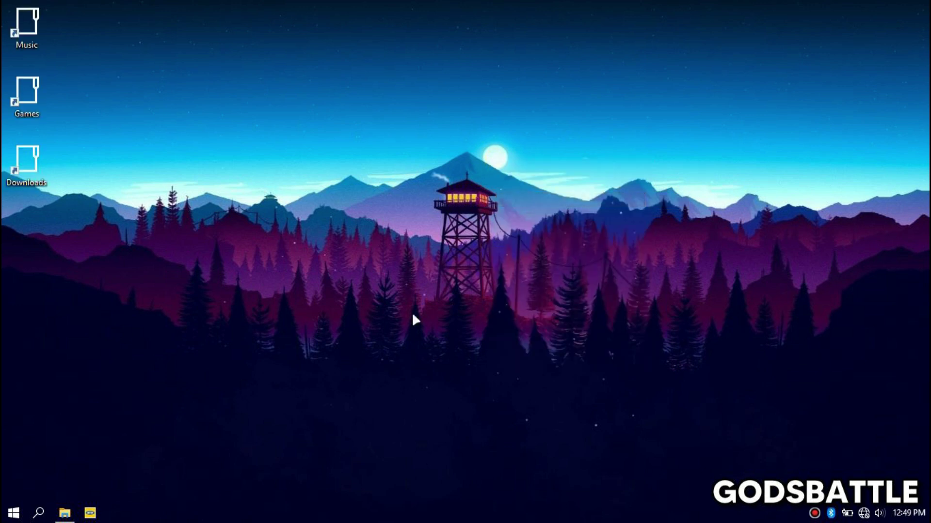
# Step: Move winaerotweaker.zip from the Downloads folder onto the desktop
pyautogui.click(76, 512)
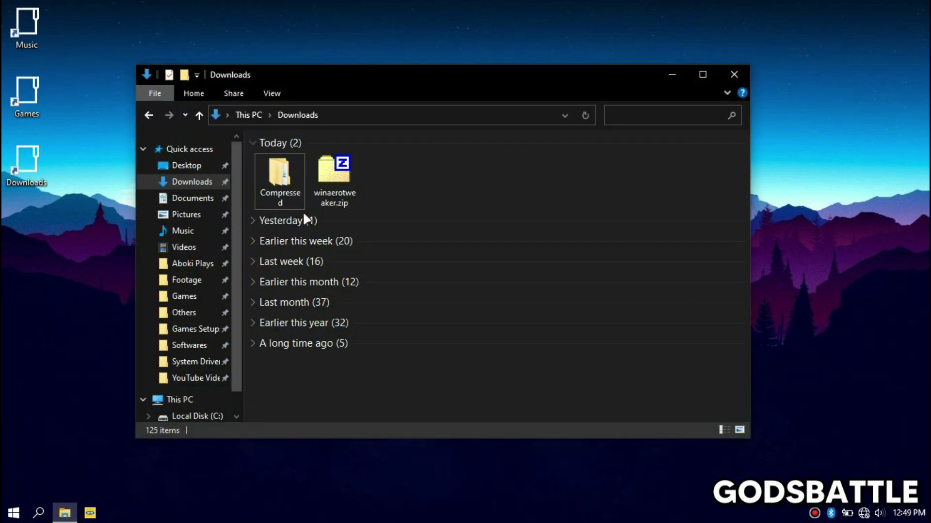
pyautogui.moveTo(335, 180); pyautogui.dragTo(504, 343)
pyautogui.click(734, 73)
# Step: Extract winaerotweaker.zip with 7-Zip into a winaerotweaker folder placed beside it
pyautogui.moveTo(378, 333); pyautogui.dragTo(554, 383)
pyautogui.rightClick(490, 382)
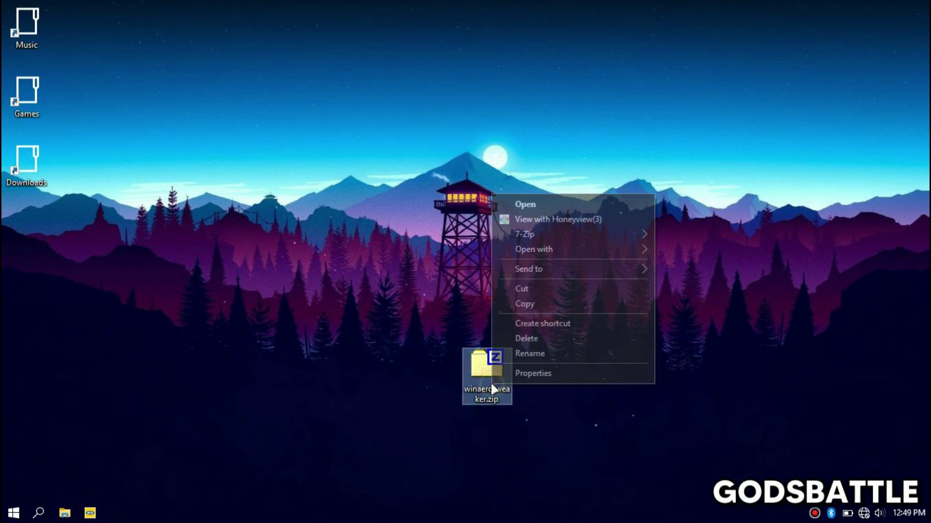
pyautogui.moveTo(577, 233)
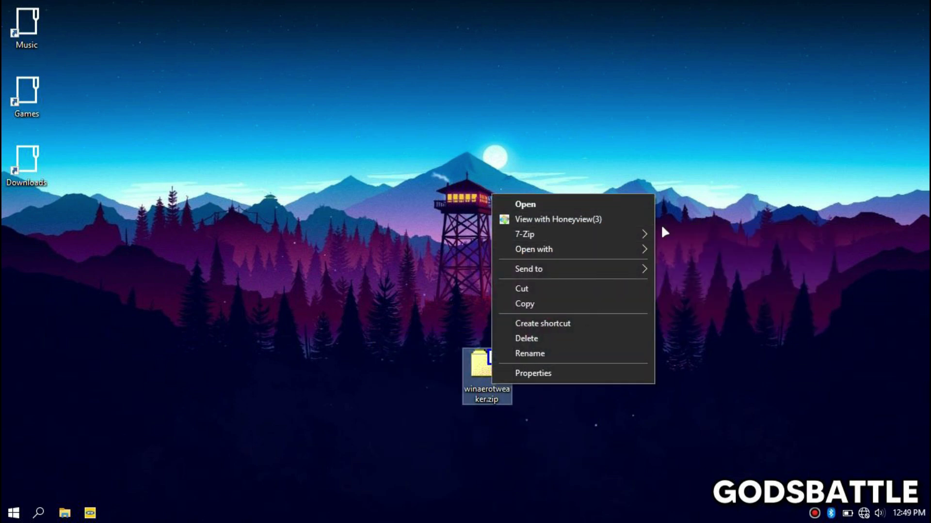
pyautogui.click(690, 252)
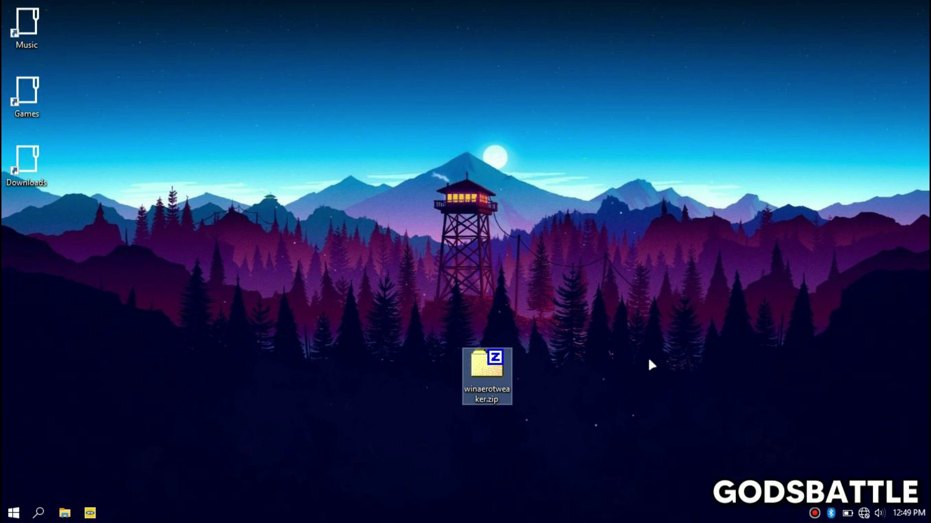
pyautogui.moveTo(26, 232); pyautogui.dragTo(428, 384)
pyautogui.rightClick(420, 373)
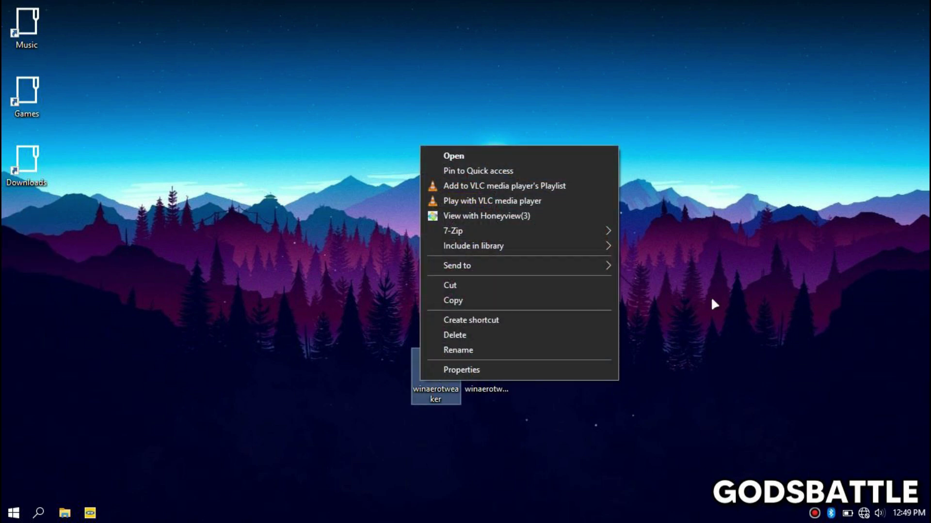
# Step: Run WinaeroTweaker-1.40.0.0-setup.exe from the extracted folder as administrator
pyautogui.click(759, 349)
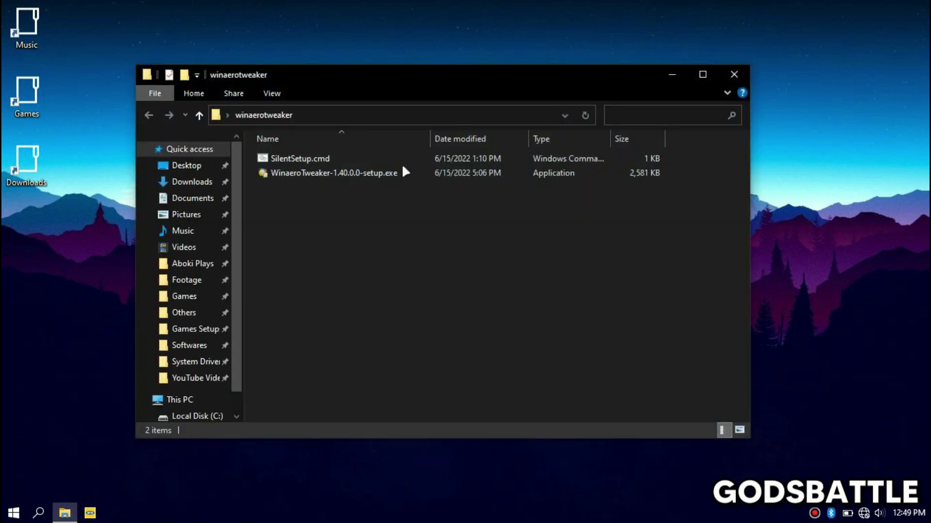
pyautogui.moveTo(415, 76); pyautogui.dragTo(471, 83)
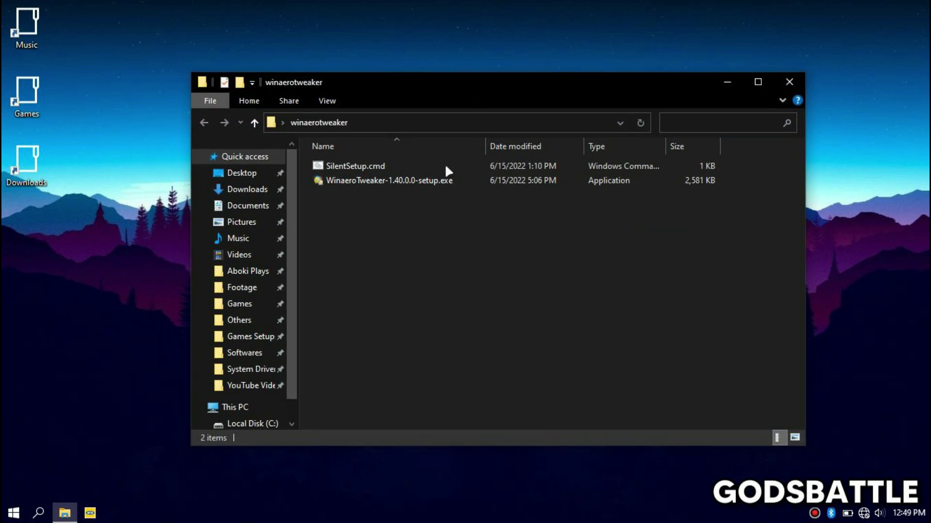
pyautogui.click(340, 182)
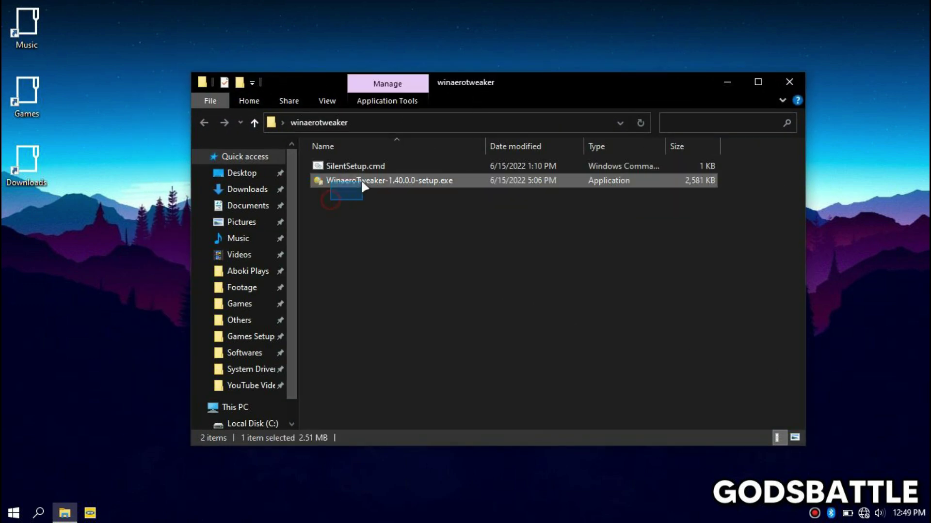
pyautogui.moveTo(330, 200); pyautogui.dragTo(374, 184)
pyautogui.rightClick(374, 183)
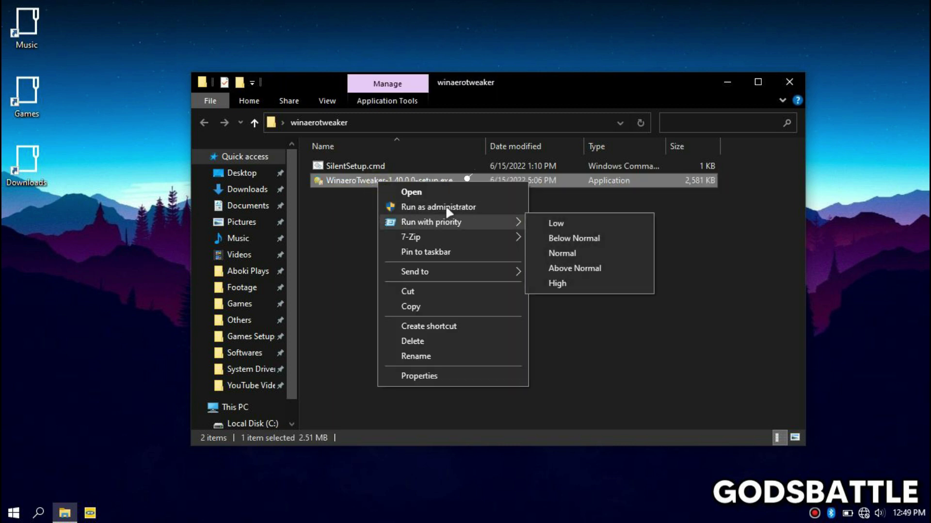
pyautogui.click(443, 205)
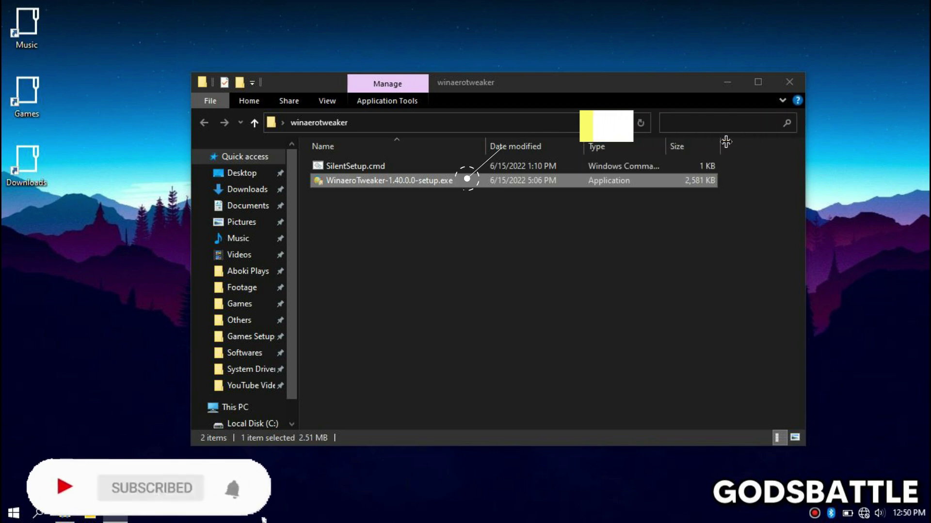
pyautogui.click(789, 81)
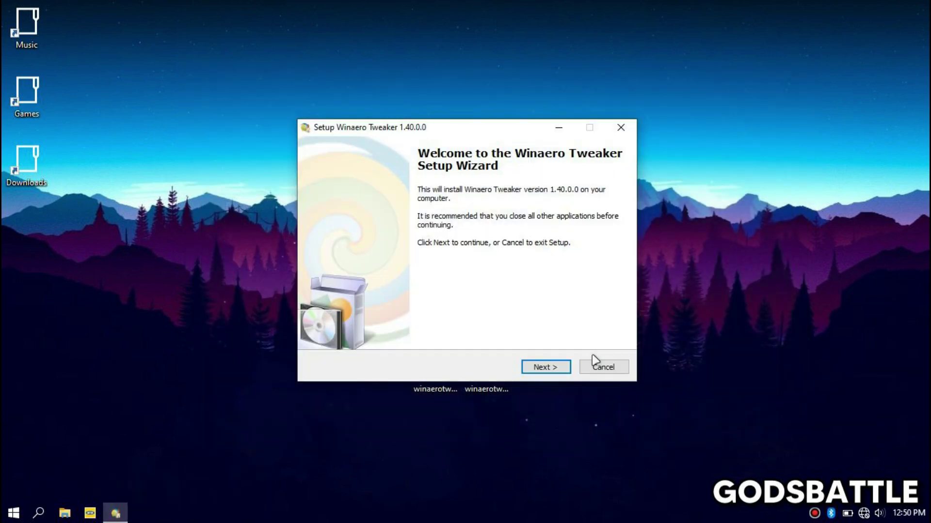
# Step: Install in normal mode, accepting the license, default location, Start Menu folder and desktop icon
pyautogui.click(545, 368)
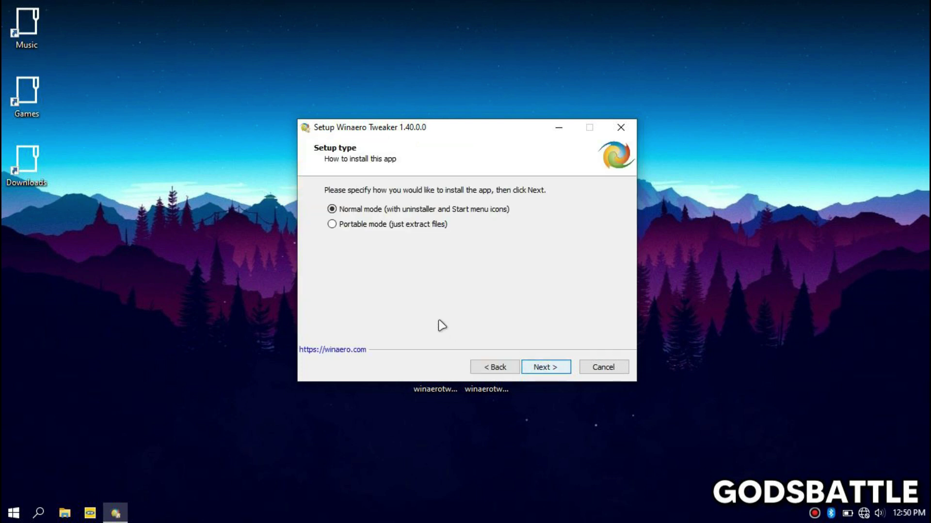
pyautogui.click(544, 372)
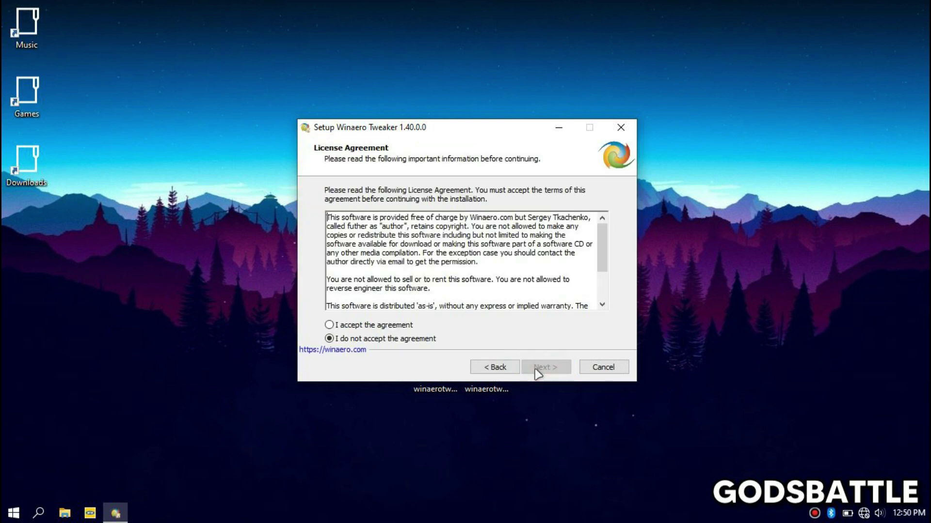
pyautogui.click(329, 325)
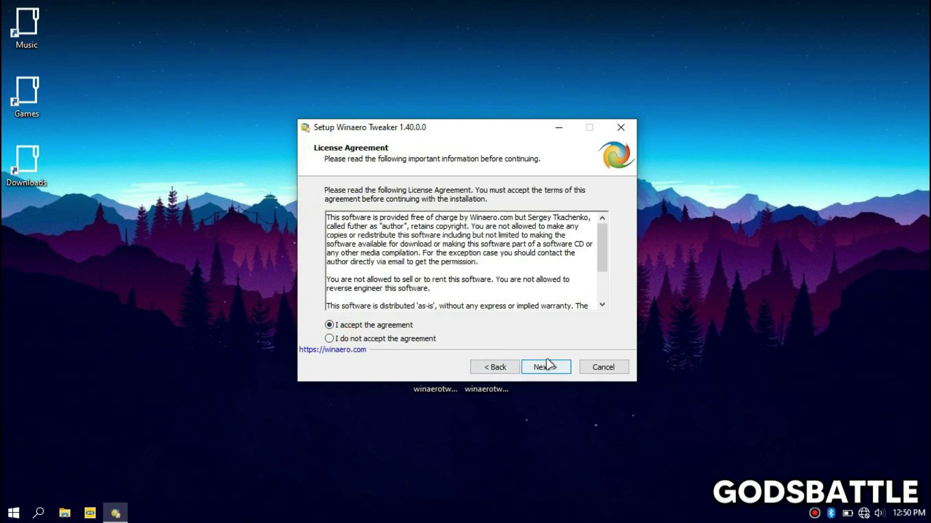
pyautogui.click(544, 367)
pyautogui.click(545, 367)
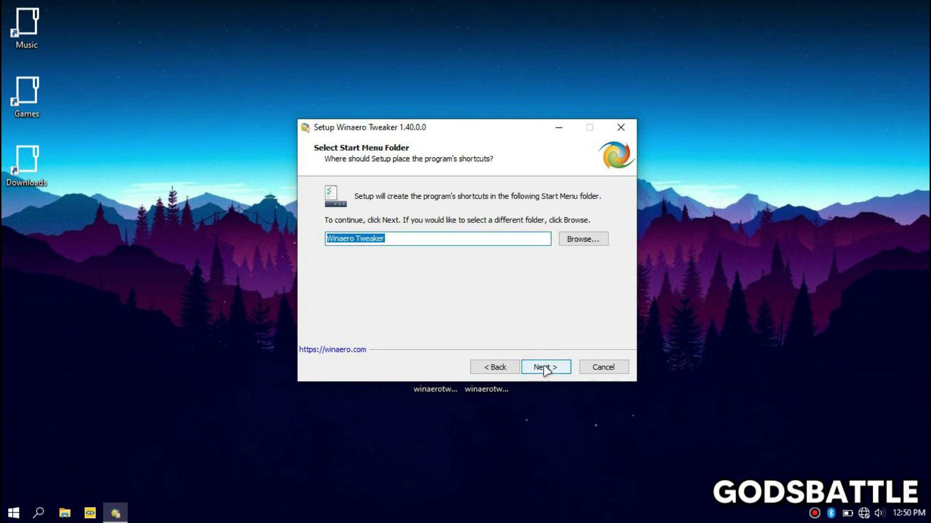
pyautogui.click(545, 367)
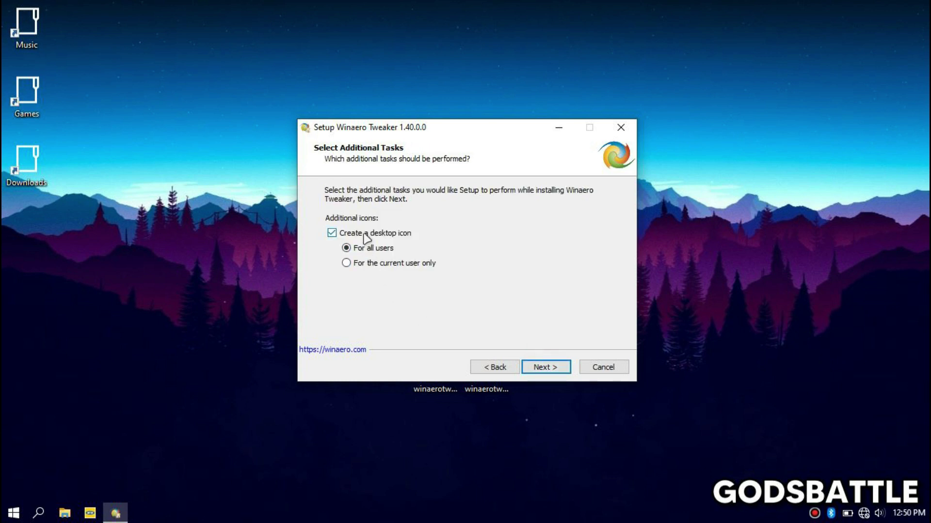
pyautogui.click(537, 369)
pyautogui.click(537, 369)
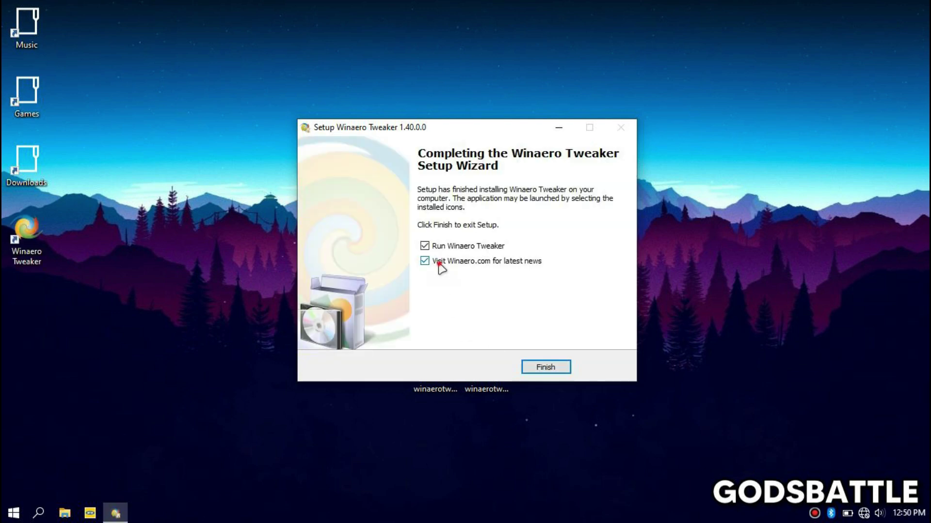
# Step: Finish setup without visiting Winaero.com or launching Winaero Tweaker
pyautogui.click(437, 264)
pyautogui.click(438, 246)
pyautogui.click(545, 367)
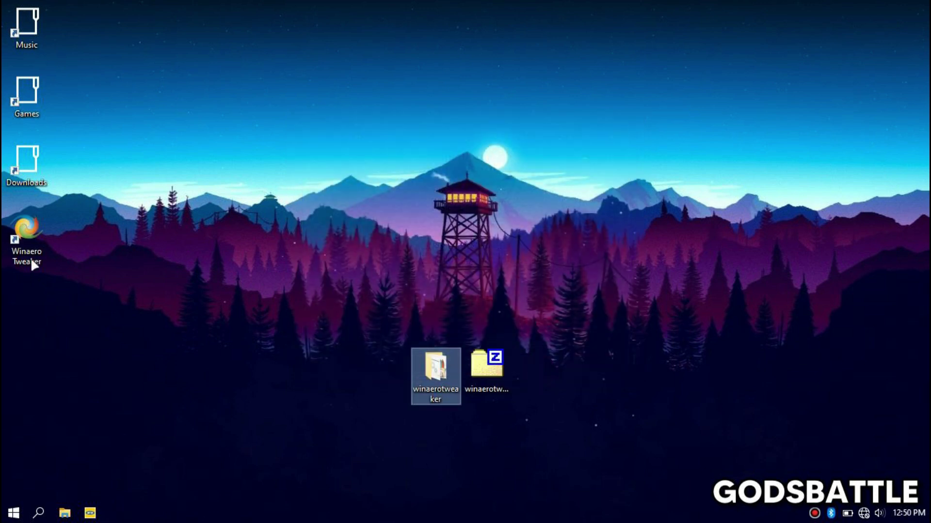
# Step: Move the three Winaero icons to the desktop's top and run Winaero Tweaker as administrator
pyautogui.moveTo(30, 257); pyautogui.dragTo(538, 387)
pyautogui.moveTo(613, 405); pyautogui.dragTo(277, 343)
pyautogui.moveTo(498, 382); pyautogui.dragTo(498, 36)
pyautogui.click(578, 130)
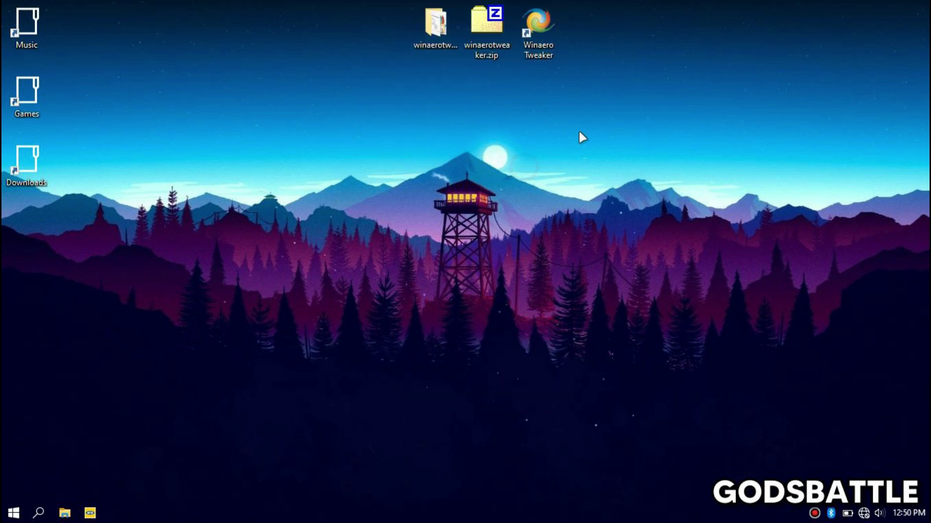
pyautogui.rightClick(534, 33)
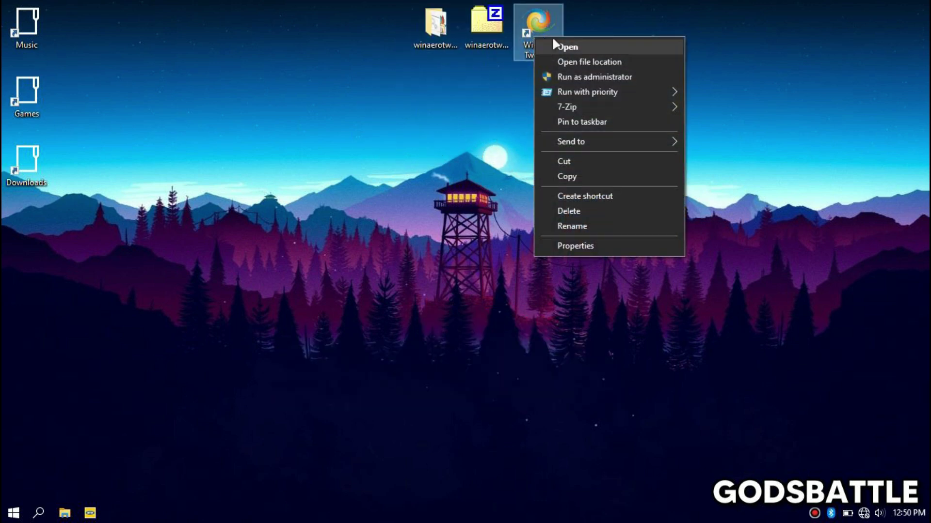
pyautogui.click(577, 78)
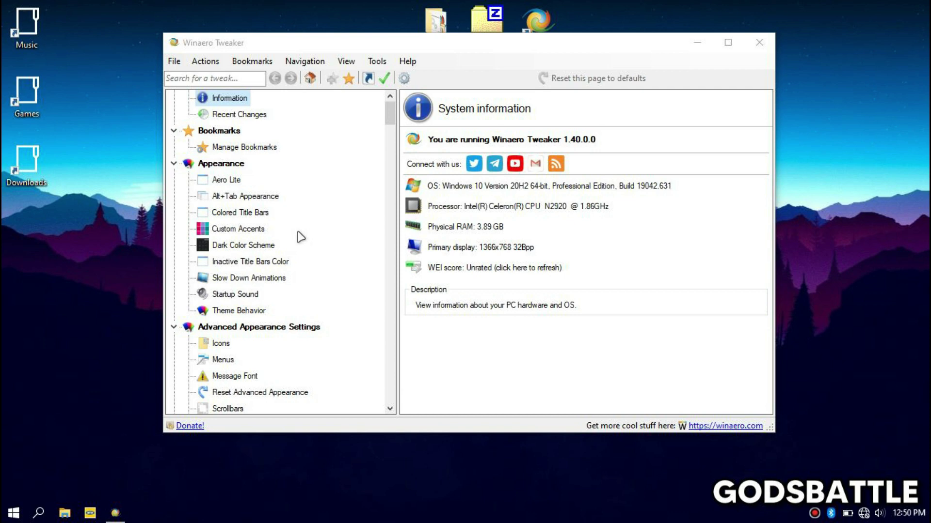
# Step: Collapse all expanded tweak categories in the Winaero Tweaker tree
pyautogui.scroll(1, 216, 119)
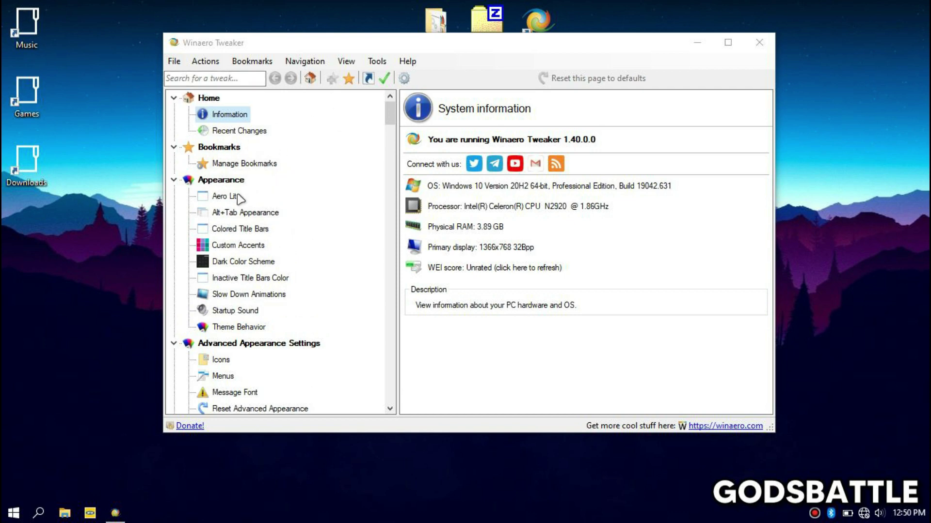
pyautogui.click(174, 180)
pyautogui.click(174, 196)
pyautogui.click(173, 245)
pyautogui.click(174, 294)
pyautogui.click(173, 310)
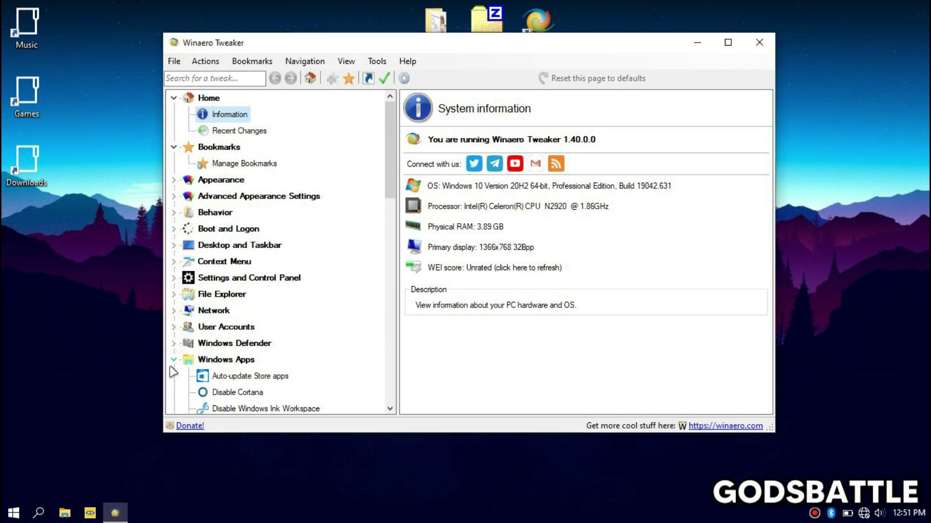
pyautogui.click(174, 360)
pyautogui.scroll(-5, 218, 242)
pyautogui.click(173, 129)
pyautogui.click(173, 145)
pyautogui.click(173, 161)
pyautogui.click(174, 295)
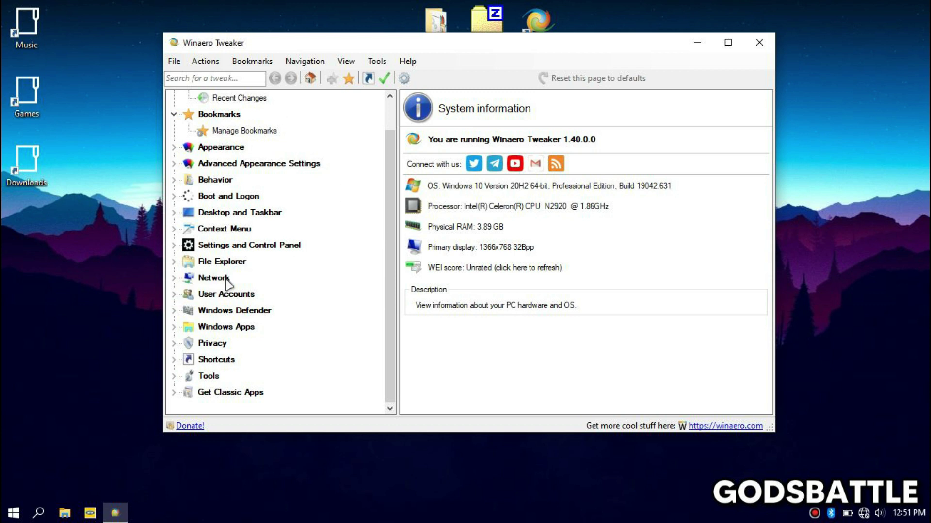
# Step: Enable Aero Lite (default) under Appearance and open File Explorer to check it
pyautogui.click(174, 150)
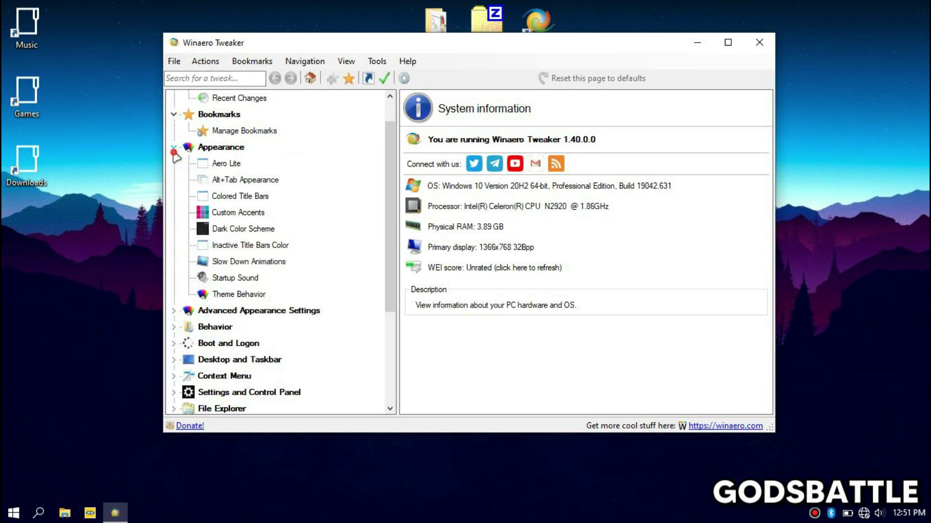
pyautogui.click(225, 164)
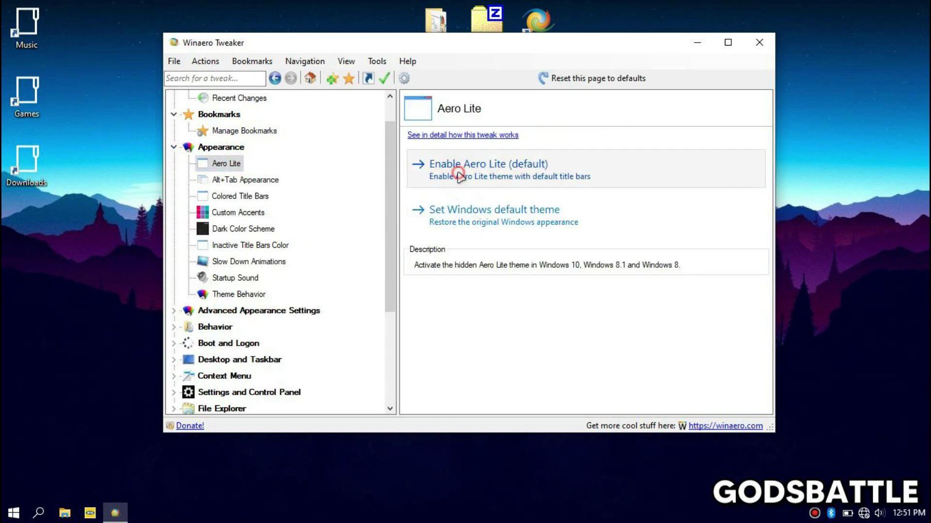
pyautogui.click(502, 164)
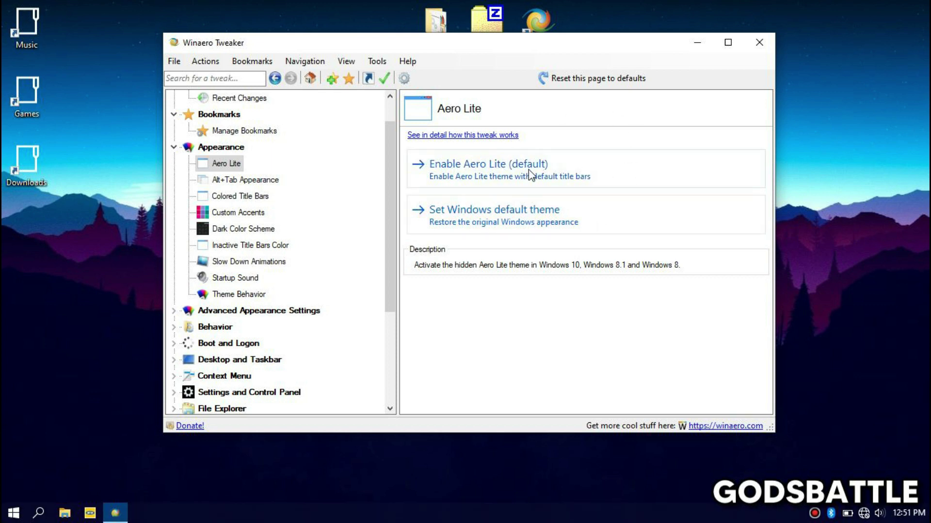
pyautogui.click(508, 181)
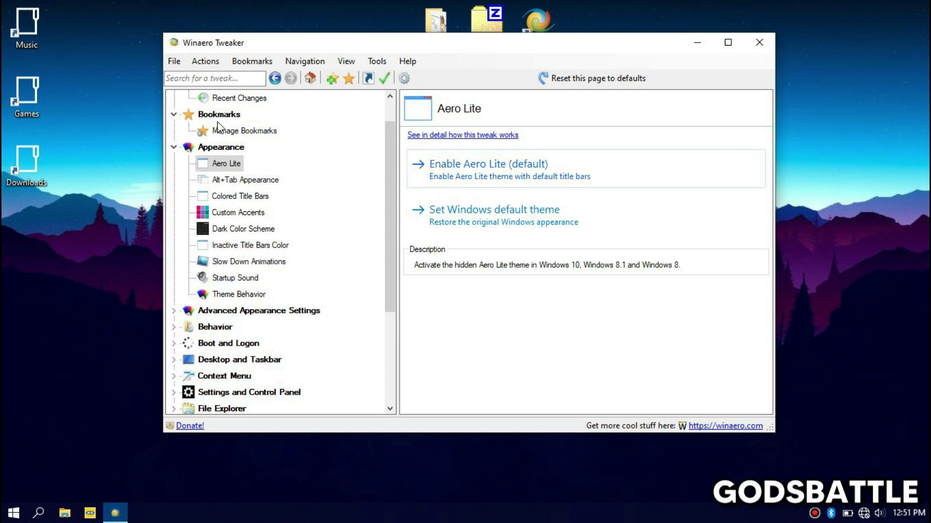
pyautogui.press('super+e')
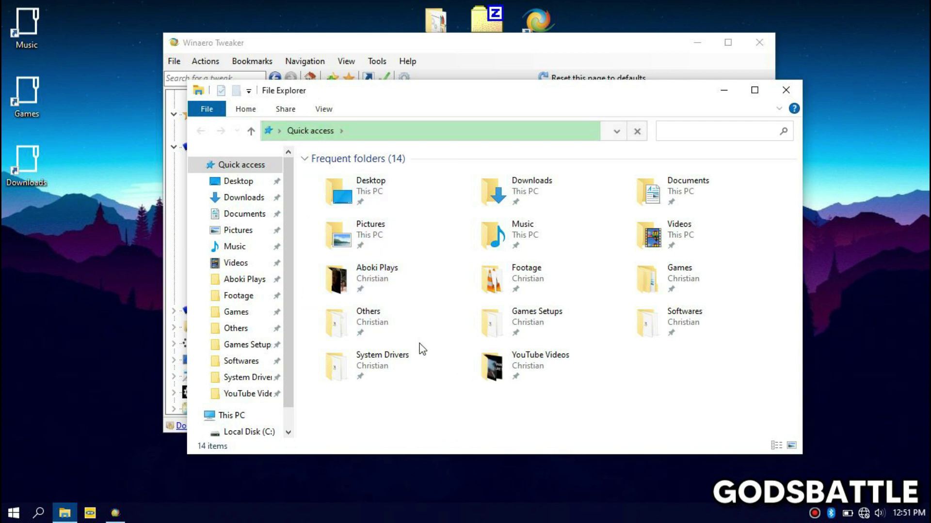
# Step: Untick Apps Use Light Theme in the Dark Color Scheme tweak
pyautogui.click(570, 56)
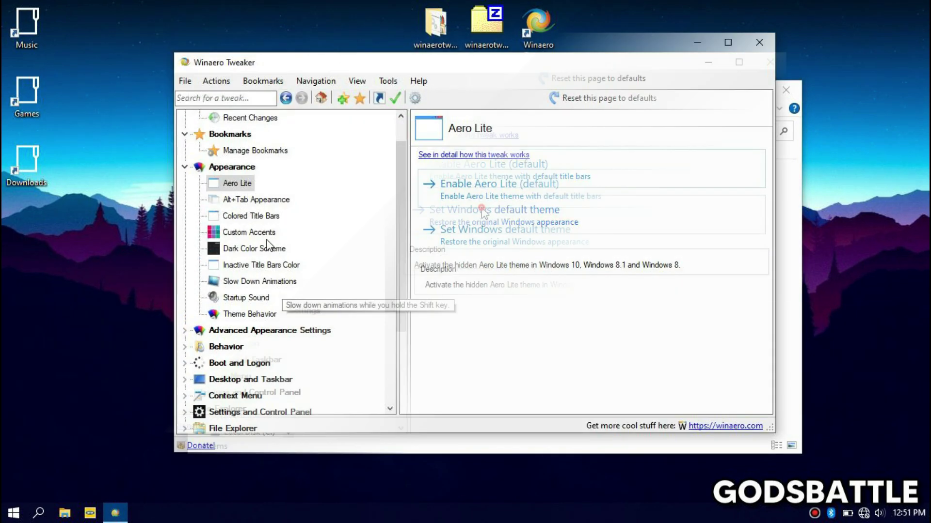
pyautogui.click(253, 249)
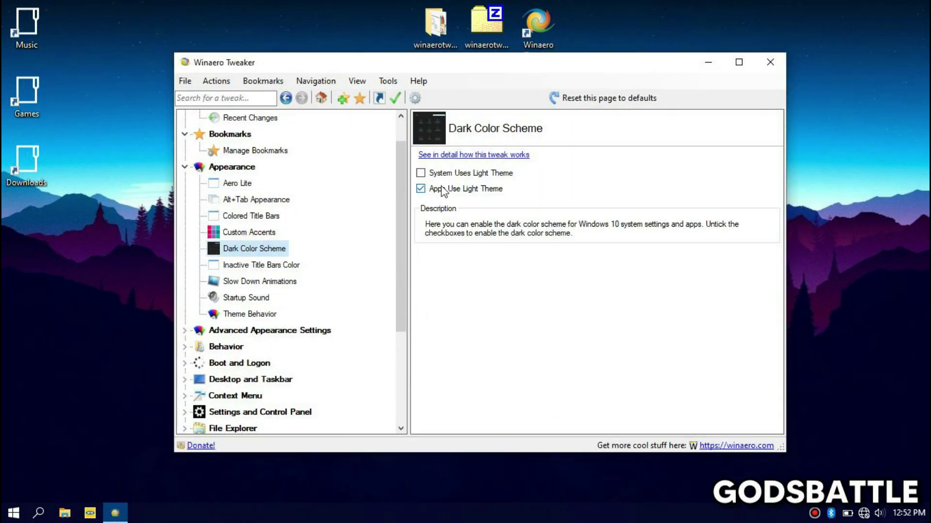
pyautogui.click(421, 189)
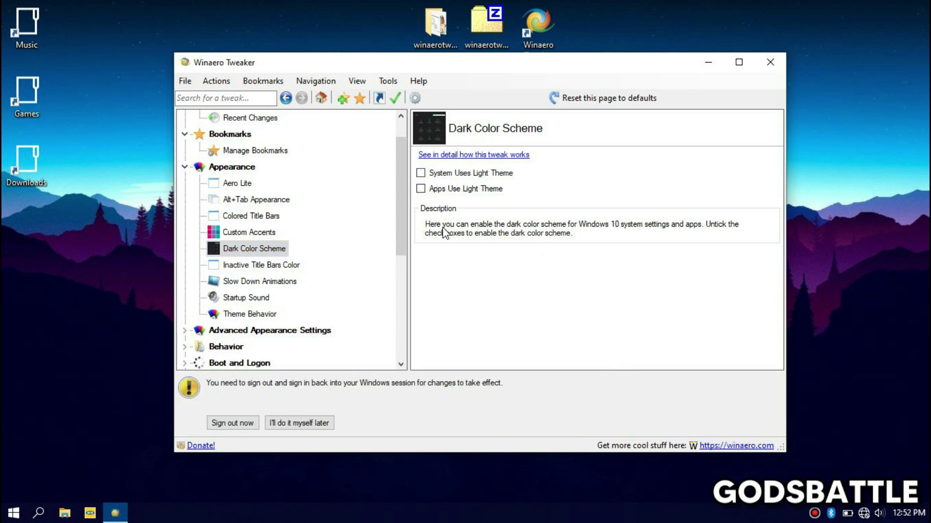
# Step: Check the dark theme in File Explorer, defer signing out, and view Slow Down Animations
pyautogui.press('super+e')
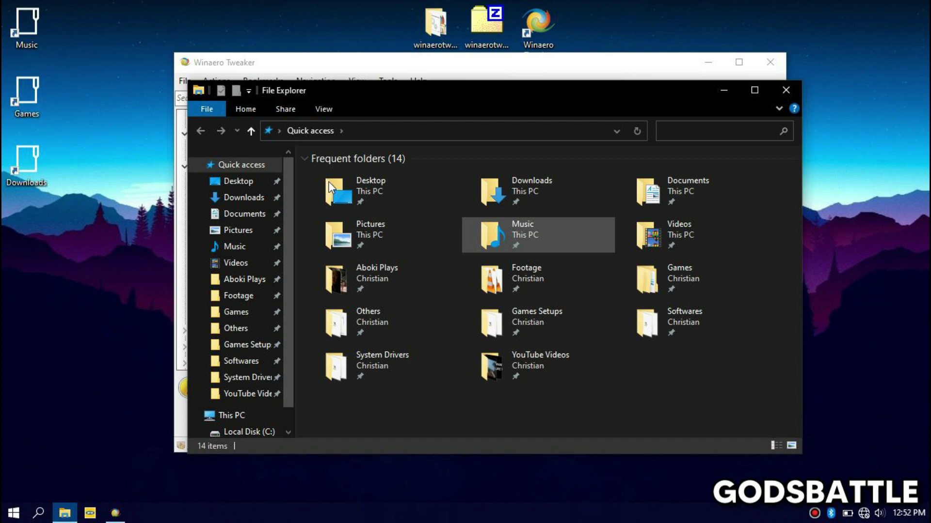
pyautogui.click(785, 92)
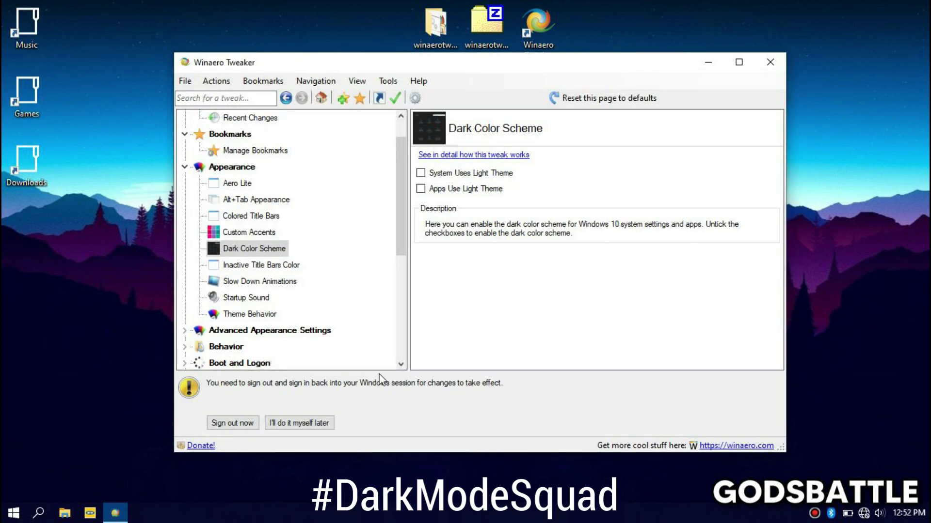
pyautogui.click(310, 423)
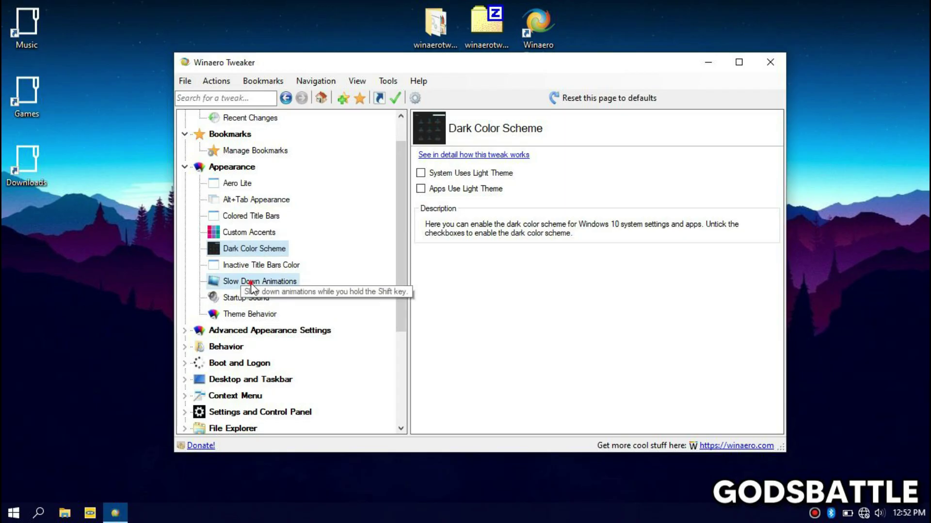
pyautogui.click(258, 281)
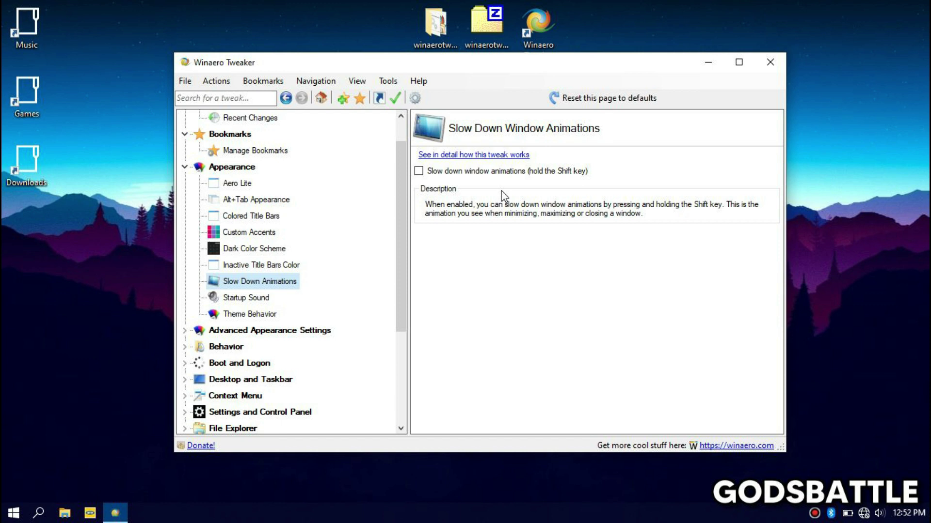
pyautogui.click(188, 168)
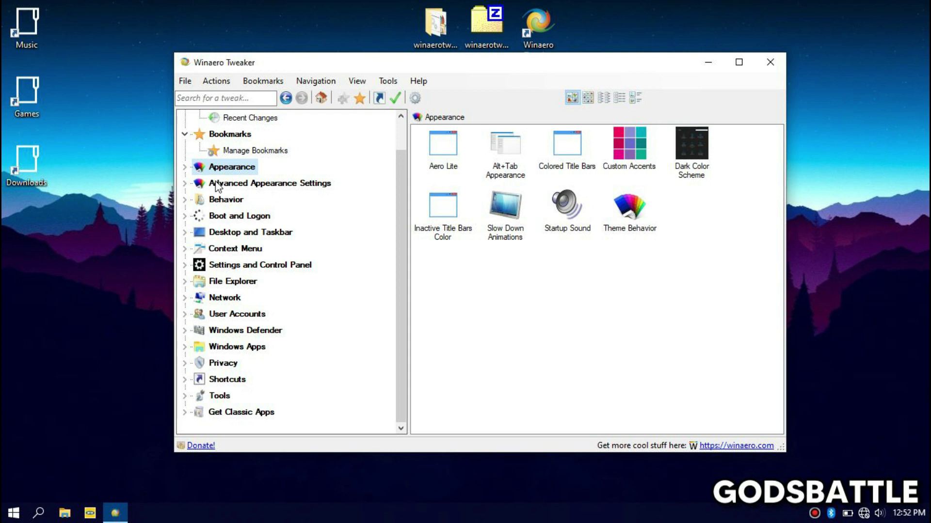
# Step: Review the Icons and Window Borders tweaks under Advanced Appearance Settings, then expand Behavior
pyautogui.click(189, 183)
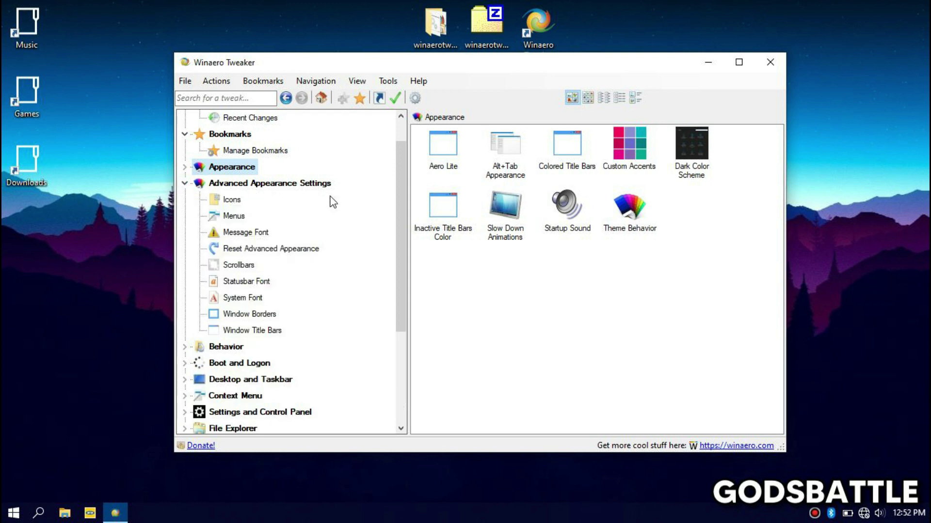
pyautogui.click(233, 203)
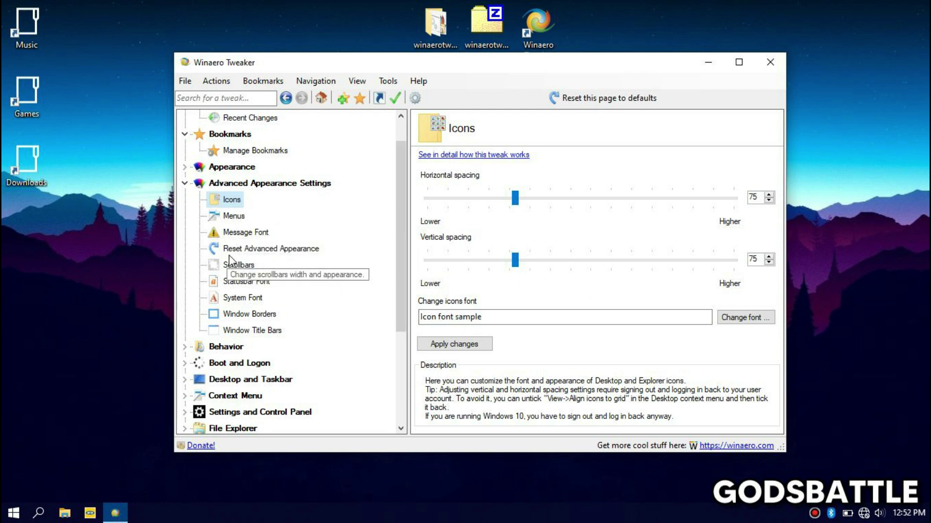
pyautogui.click(260, 316)
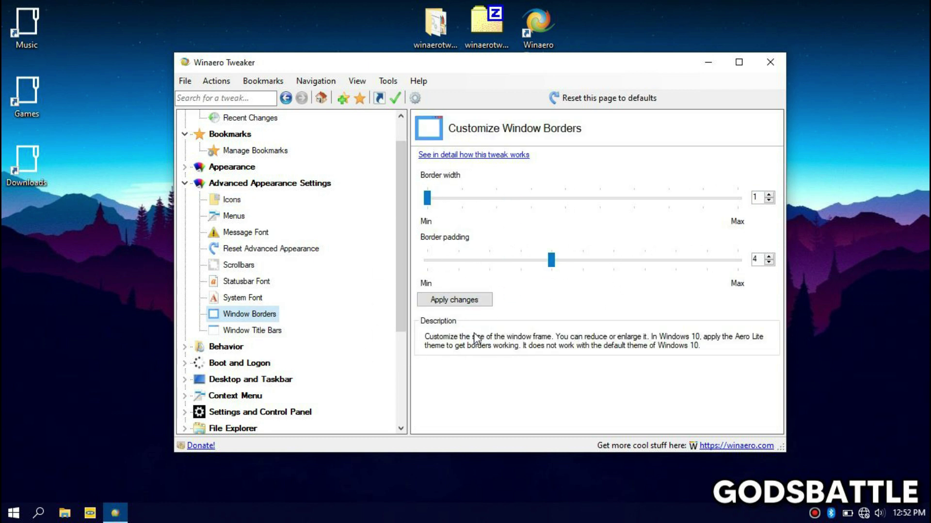
pyautogui.click(186, 184)
pyautogui.click(184, 200)
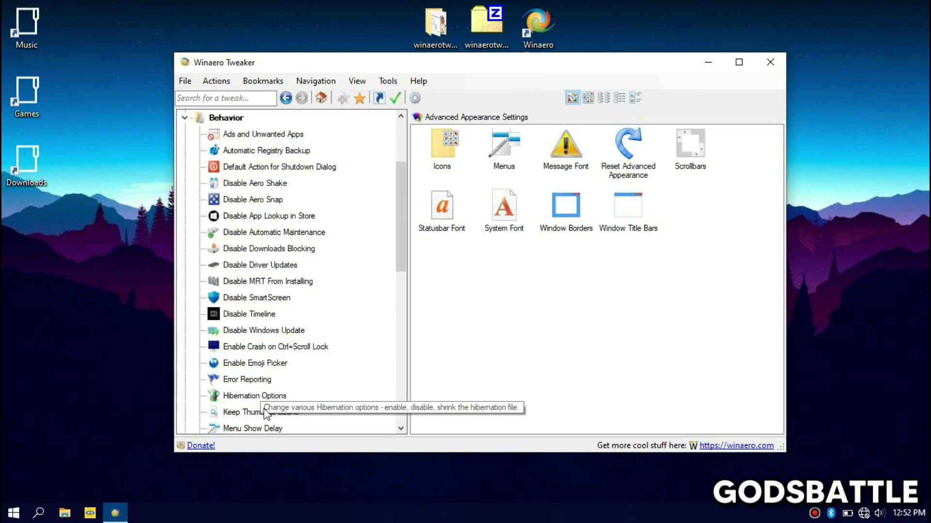
# Step: Tick Disable ads in Windows, Personalized ads and Tailored experiences, postponing the reboot
pyautogui.click(272, 138)
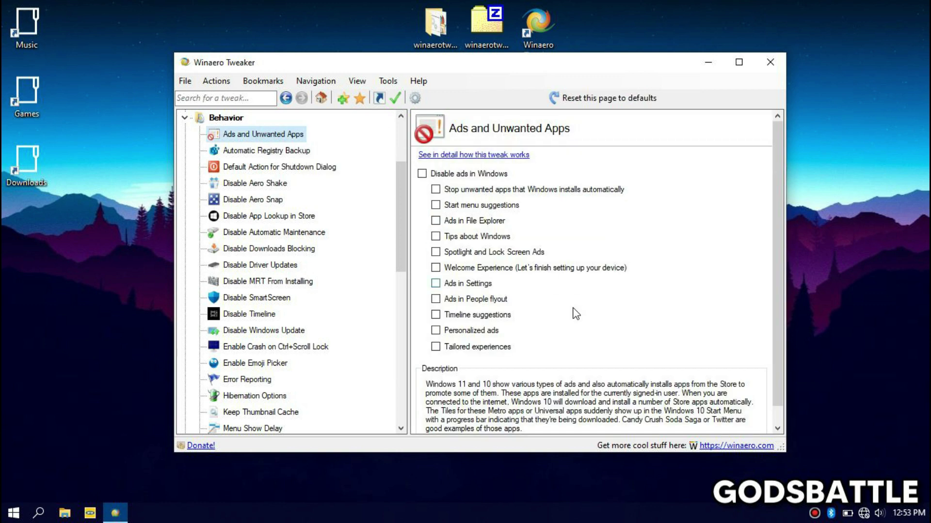
pyautogui.click(422, 173)
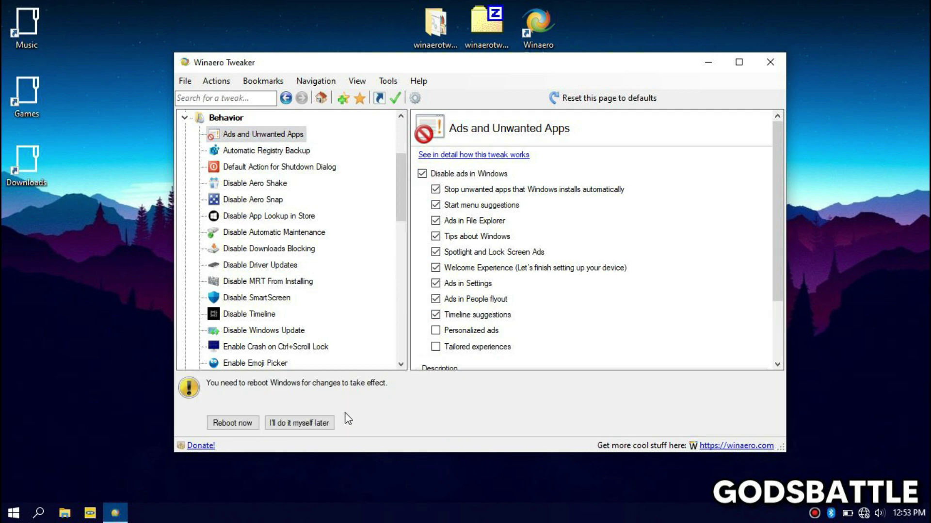
pyautogui.click(310, 423)
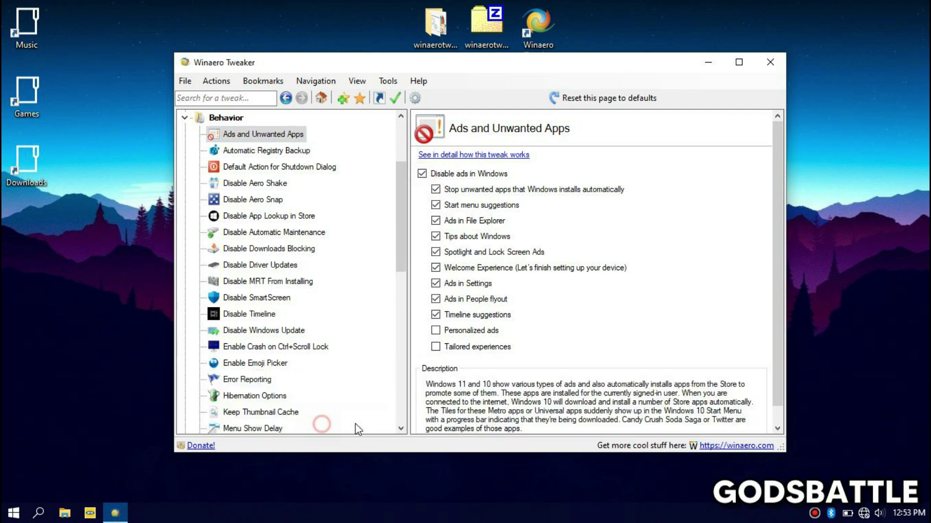
pyautogui.click(435, 330)
pyautogui.click(437, 347)
pyautogui.scroll(-1, 606, 310)
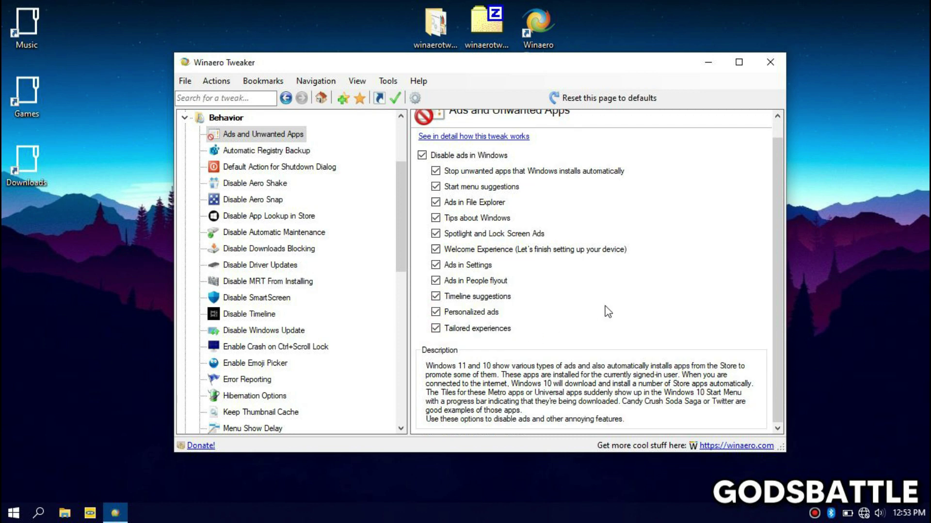
# Step: Look at Automatic Registry Backup, then open the Disable Aero Shake tweak
pyautogui.click(291, 151)
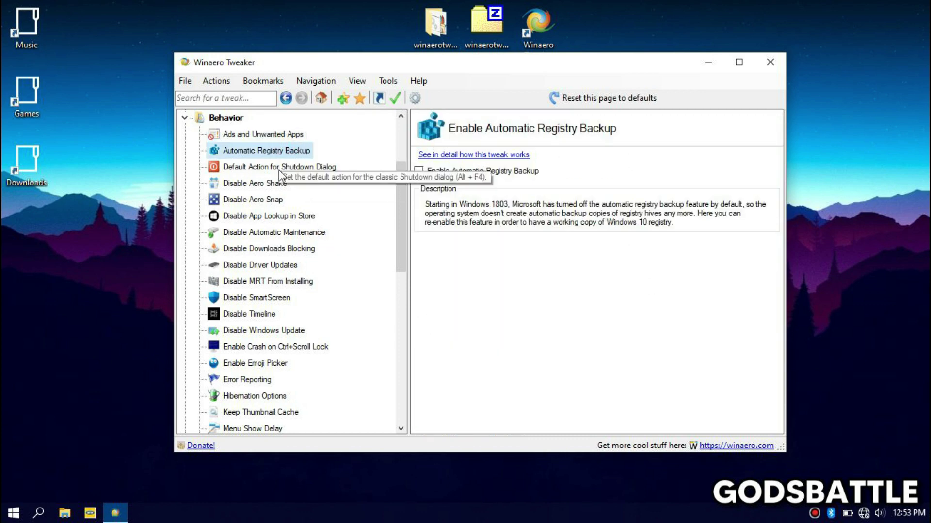
pyautogui.click(248, 184)
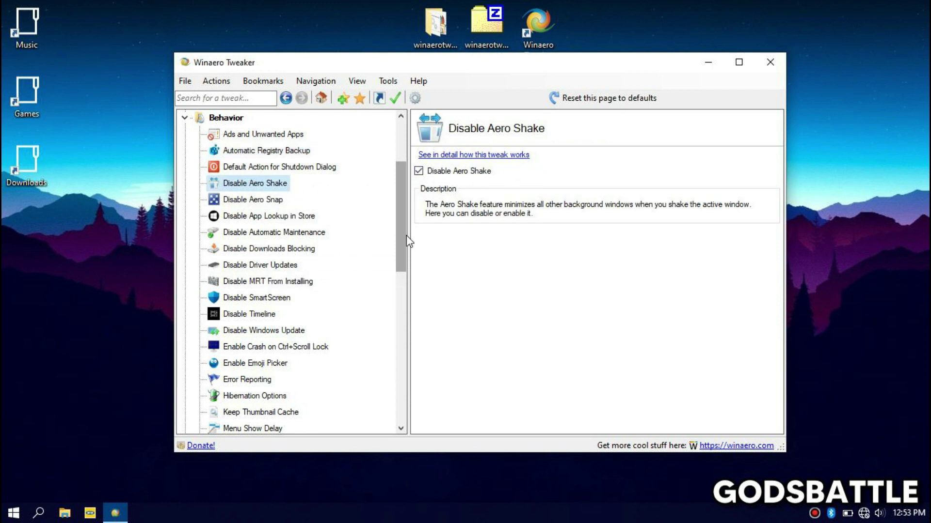
pyautogui.moveTo(401, 246); pyautogui.dragTo(407, 285)
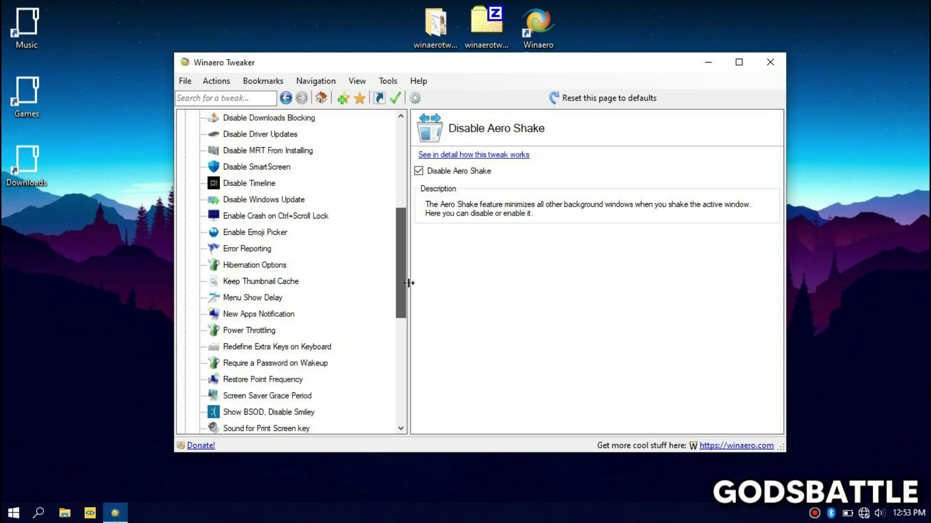
# Step: Tick Disable Error Reporting and Disable Windows Update to stop updates and notifications
pyautogui.click(239, 249)
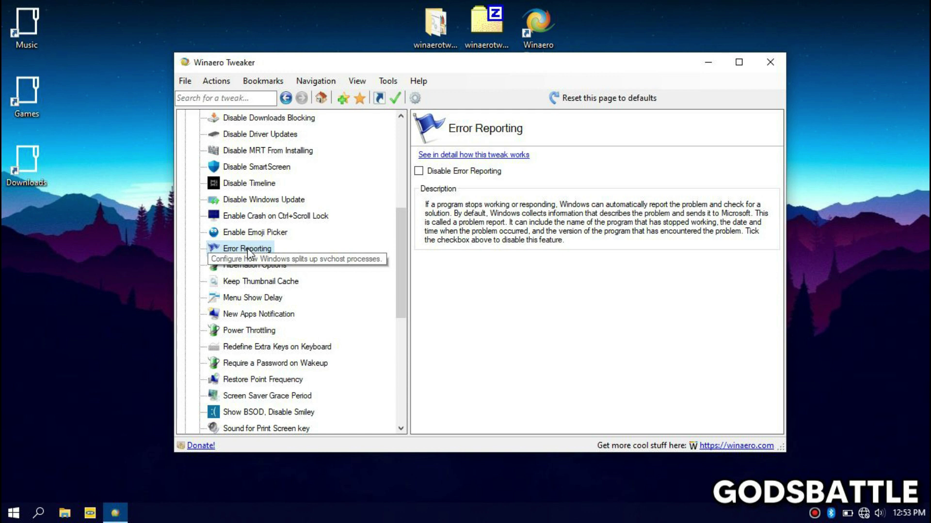
pyautogui.click(419, 171)
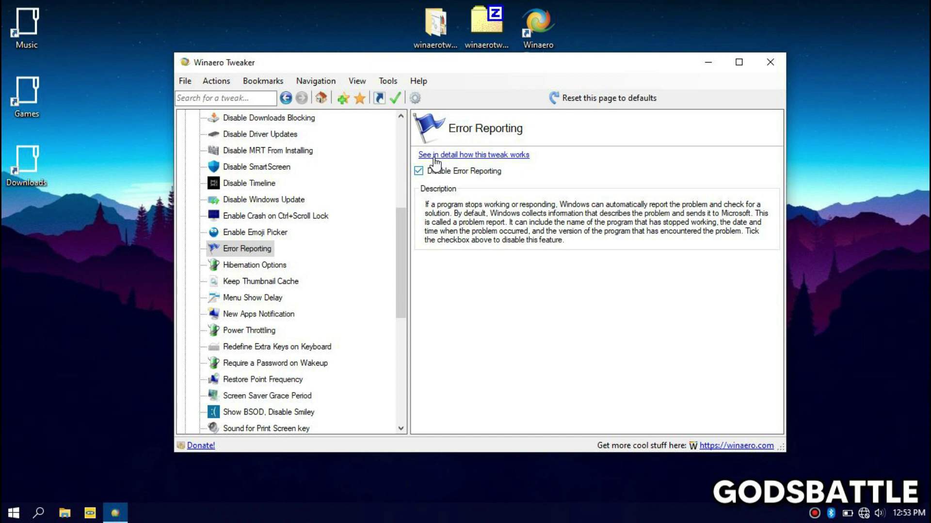
pyautogui.click(264, 199)
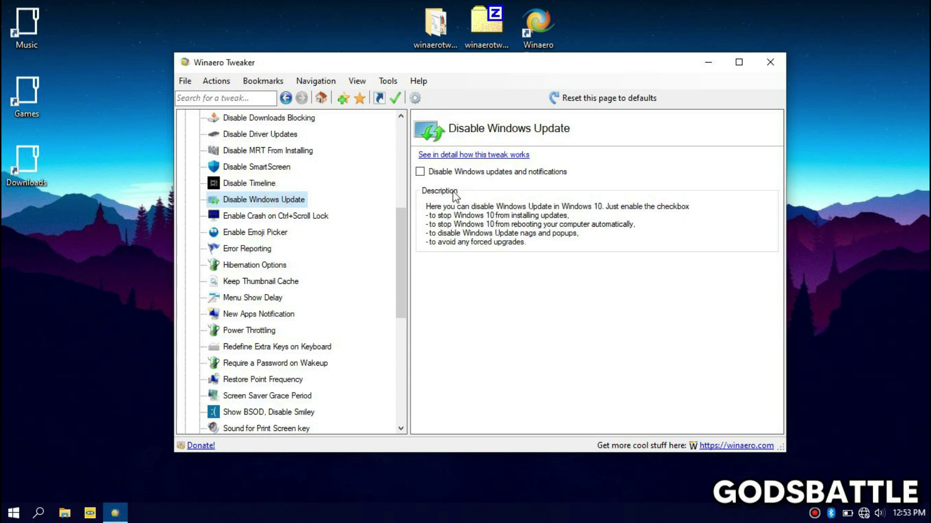
pyautogui.click(425, 170)
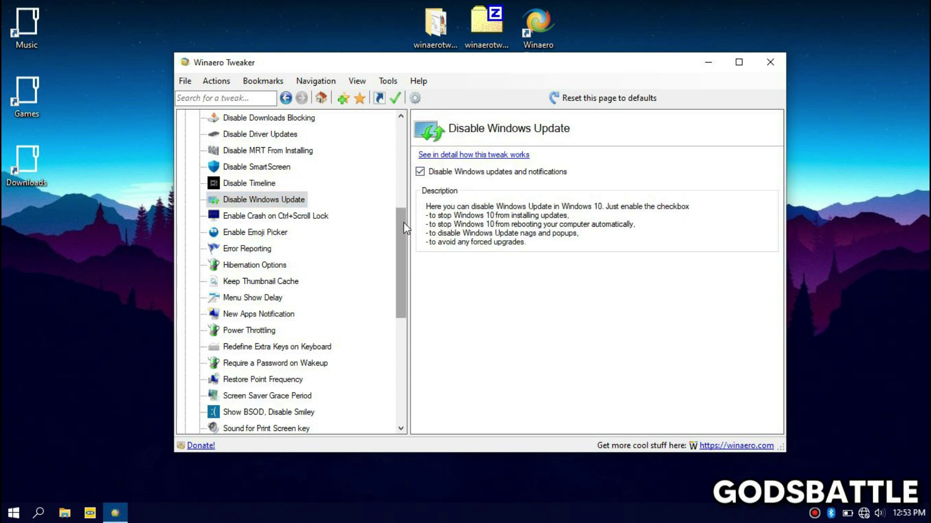
pyautogui.moveTo(403, 222); pyautogui.dragTo(401, 240)
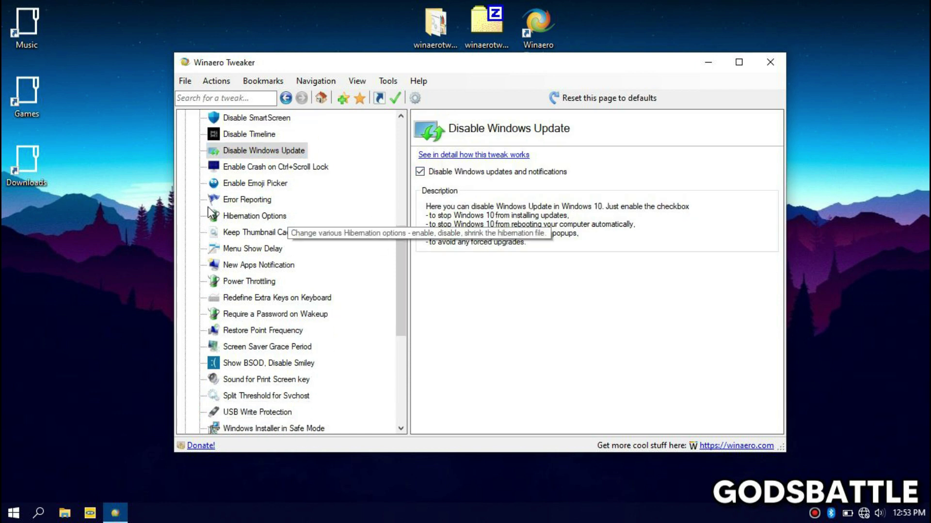
# Step: Untick Keep Thumbnail Cache on its tweak page
pyautogui.click(269, 233)
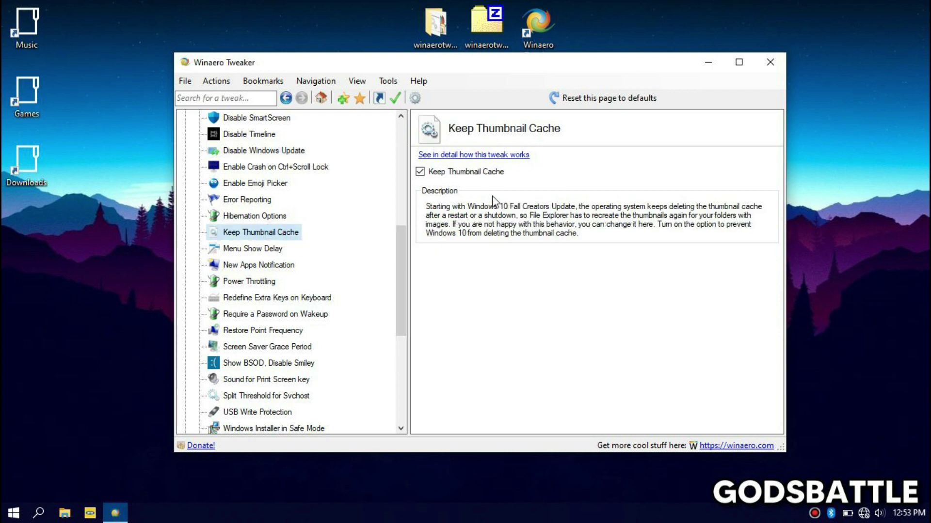
pyautogui.click(419, 172)
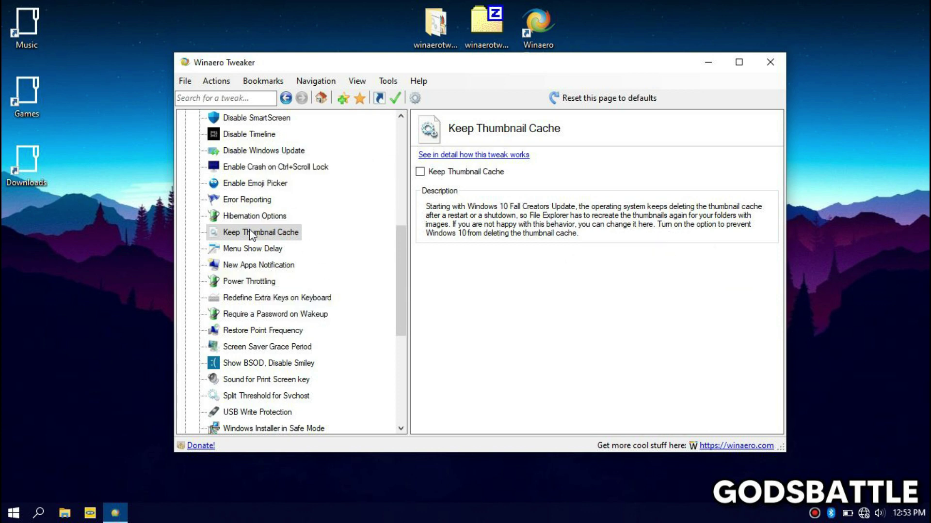
# Step: Tick Disable Power Throttling and choose to reboot later on the prompt
pyautogui.click(247, 286)
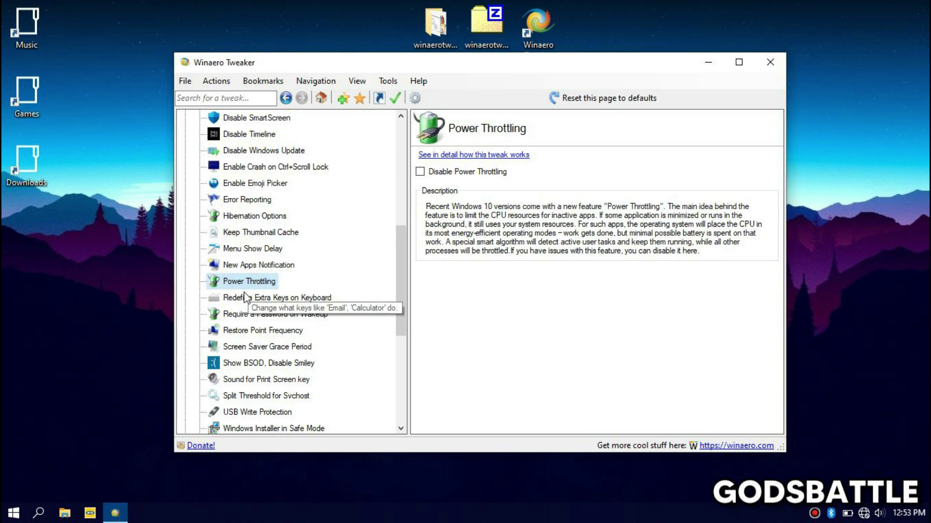
pyautogui.click(420, 172)
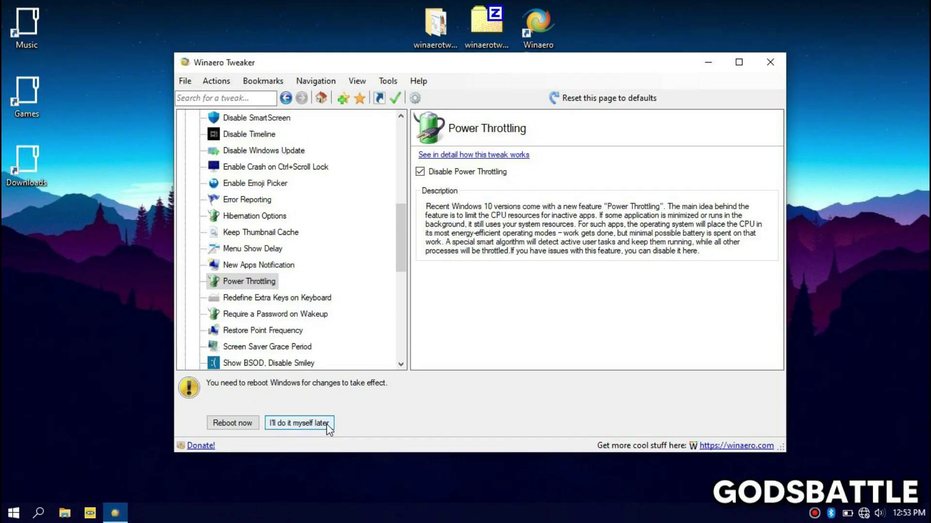
pyautogui.click(328, 425)
pyautogui.scroll(-1, 402, 311)
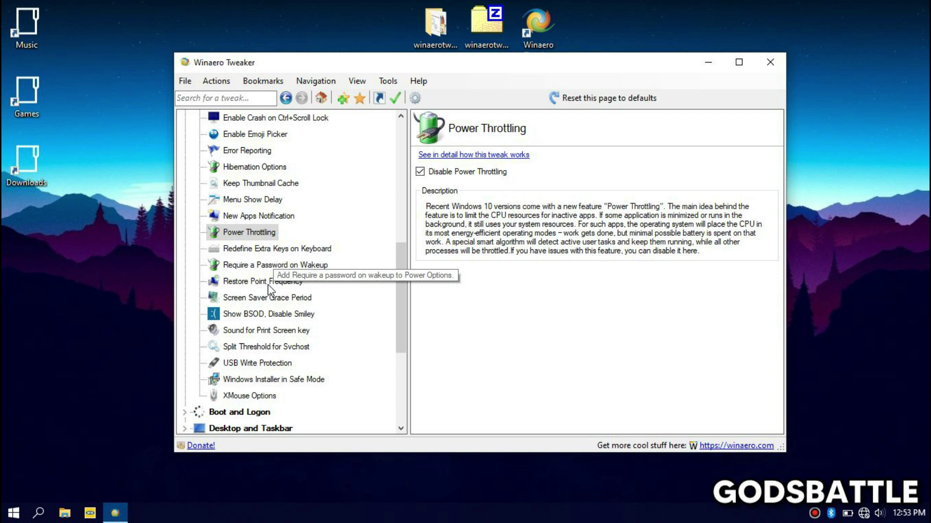
pyautogui.scroll(6, 294, 212)
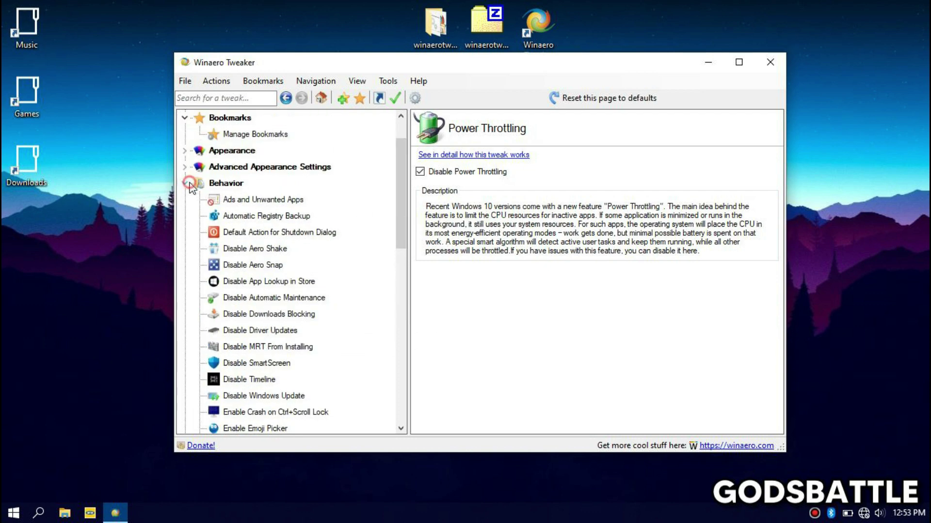
# Step: Expand Desktop and Taskbar and untick Action Center Always Open
pyautogui.press('Left')
pyautogui.press('Left')
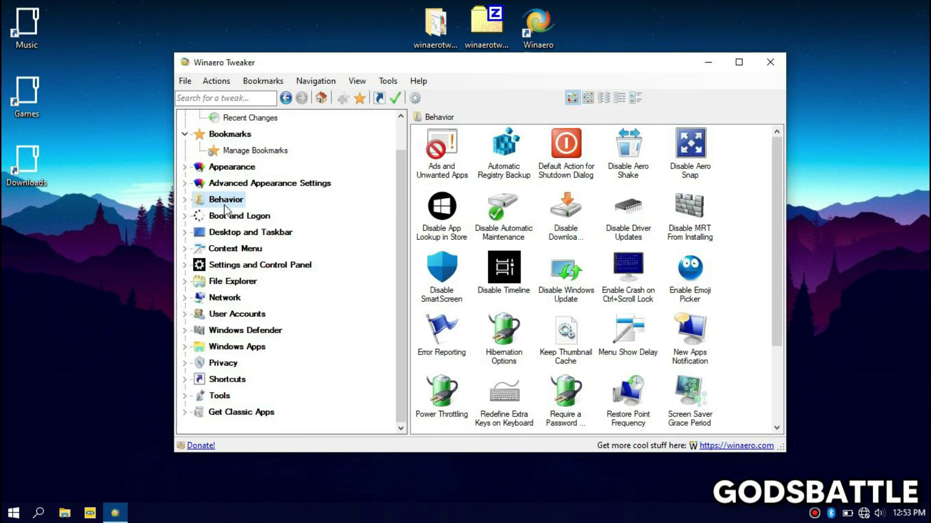
pyautogui.click(185, 234)
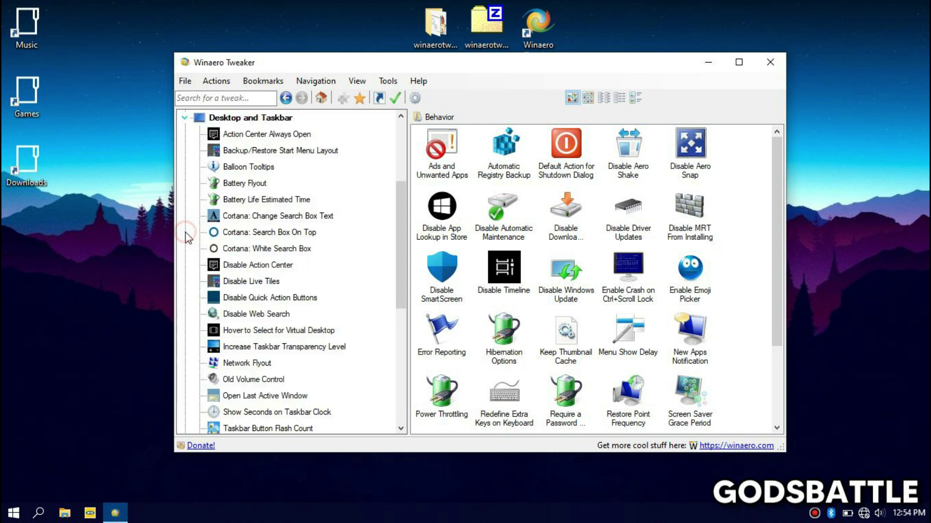
pyautogui.click(250, 135)
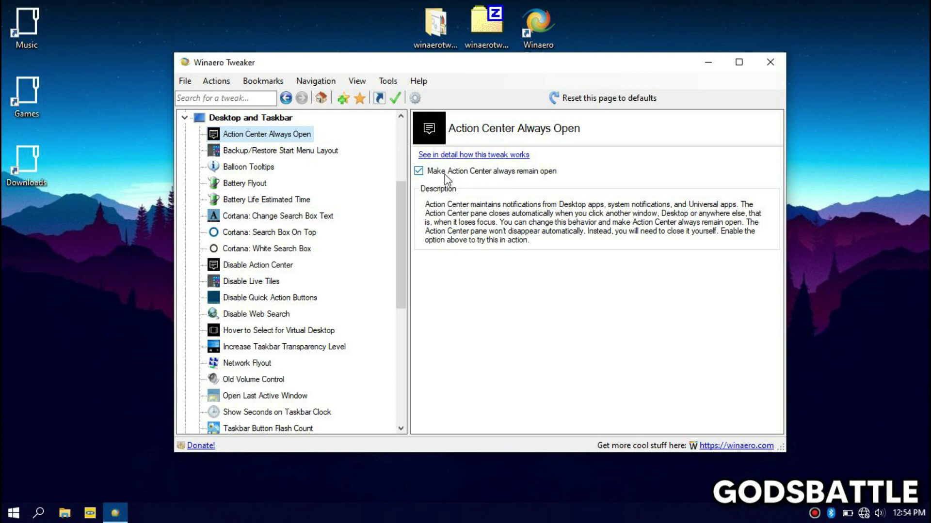
pyautogui.click(417, 172)
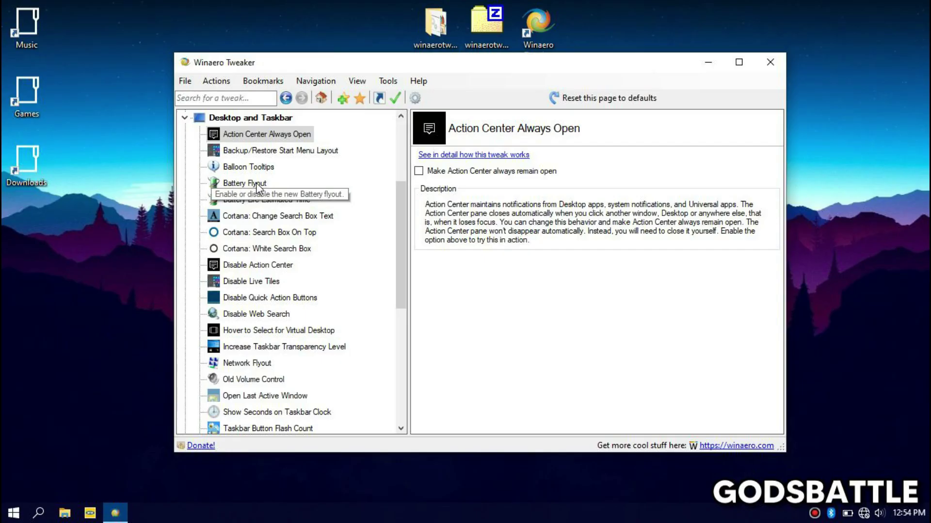
# Step: Switch to the old battery flyout, check it, and turn off estimated battery time, postponing reboot
pyautogui.click(256, 183)
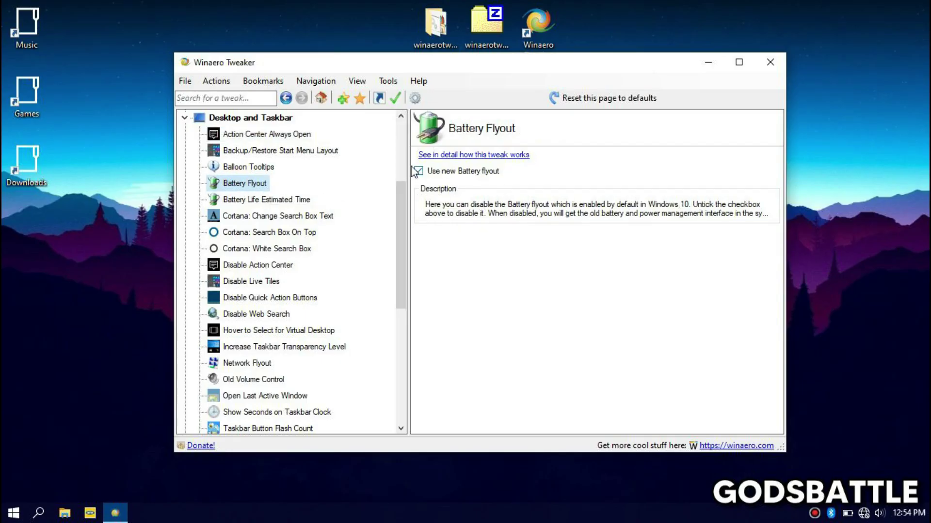
pyautogui.click(849, 518)
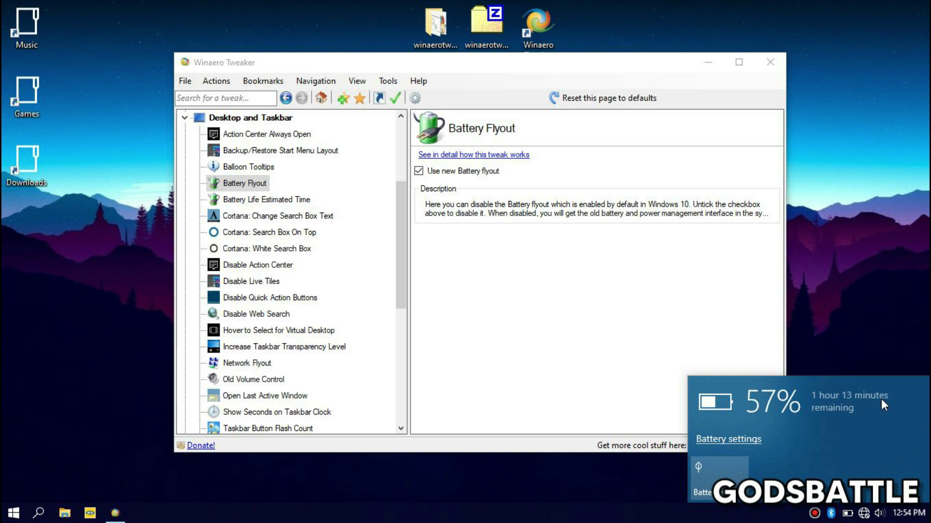
pyautogui.click(419, 171)
pyautogui.click(852, 515)
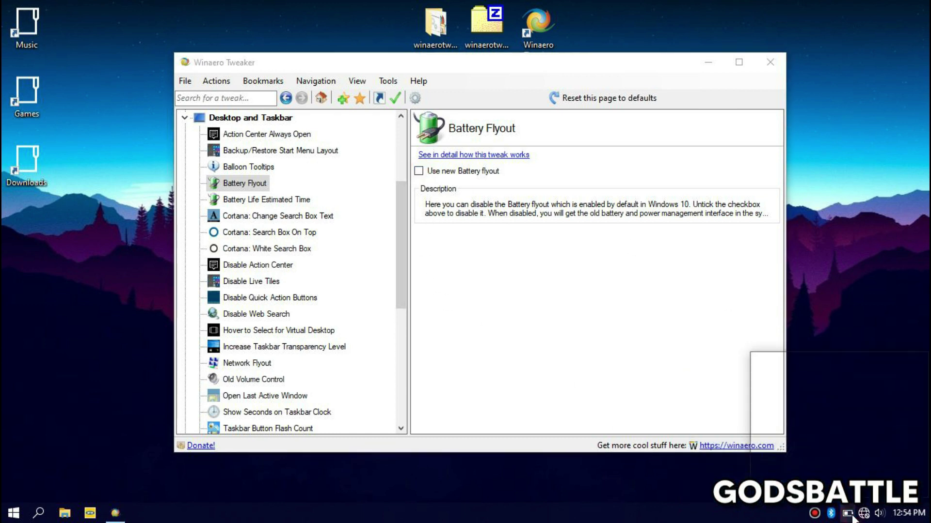
pyautogui.click(568, 336)
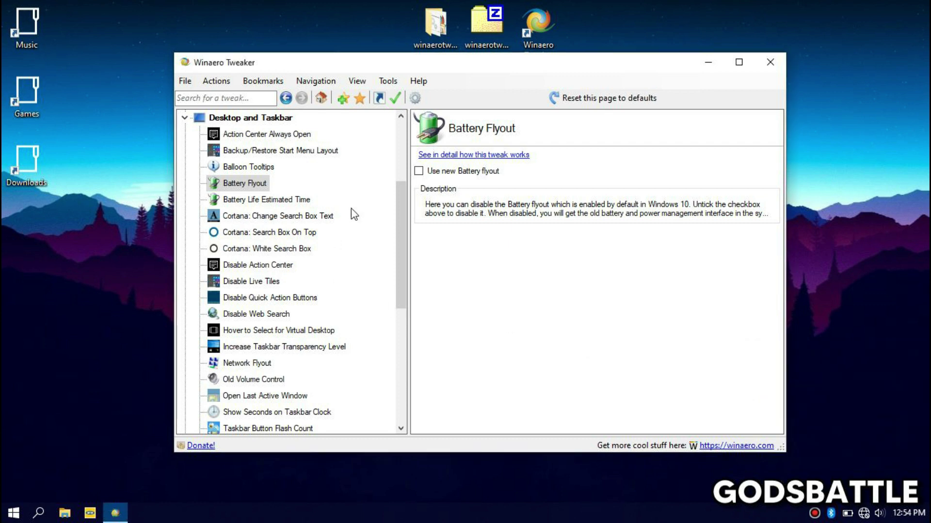
pyautogui.click(245, 199)
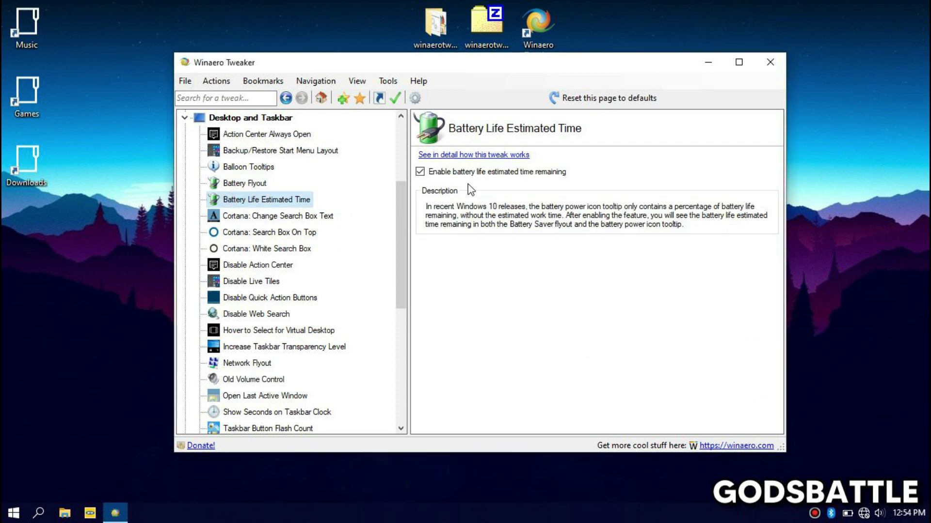
pyautogui.click(419, 172)
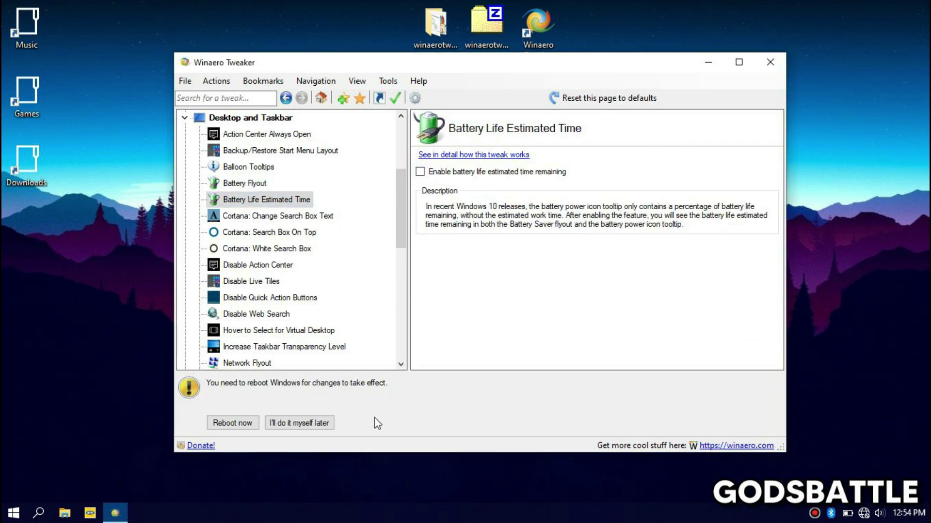
pyautogui.click(313, 424)
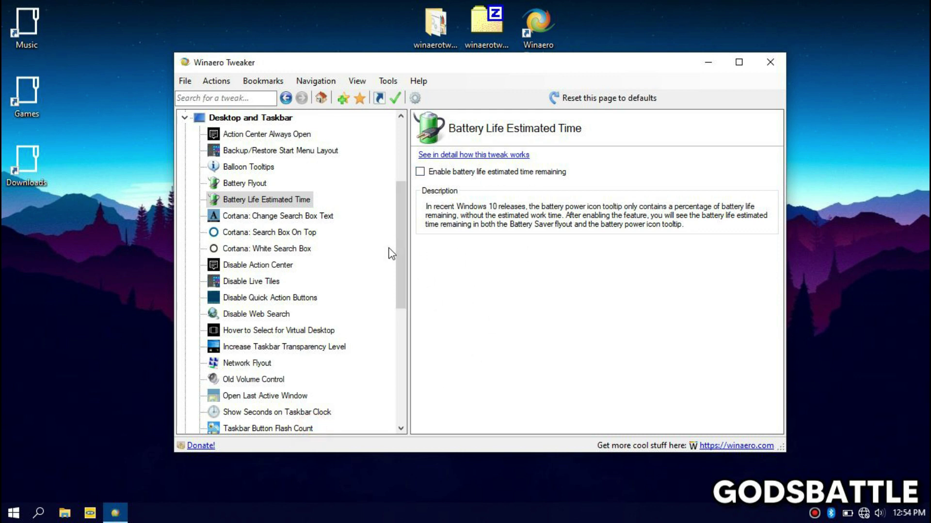
# Step: Tick Disable Action Center on its tweak page
pyautogui.click(235, 265)
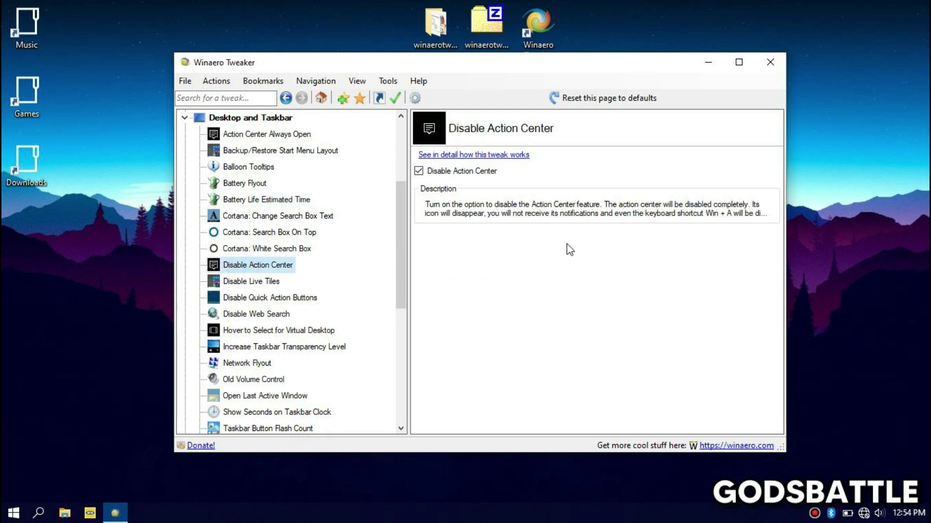
pyautogui.click(452, 175)
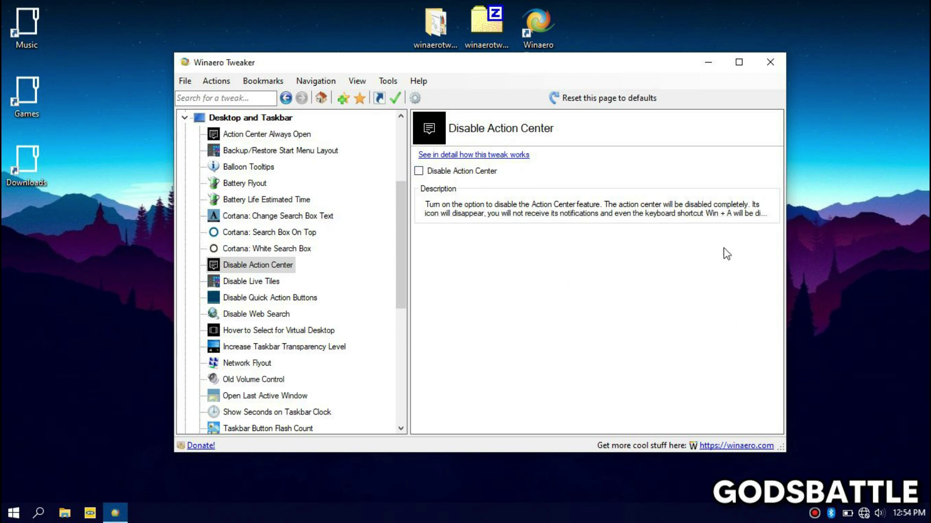
pyautogui.click(418, 171)
pyautogui.moveTo(404, 206); pyautogui.dragTo(398, 249)
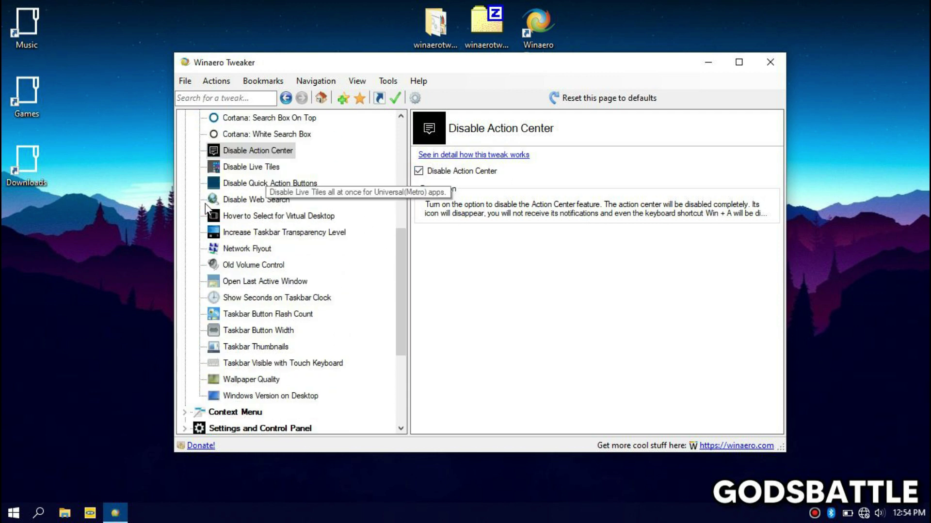
# Step: Open the Old Volume Control tweak and test the classic vertical volume slider
pyautogui.click(251, 266)
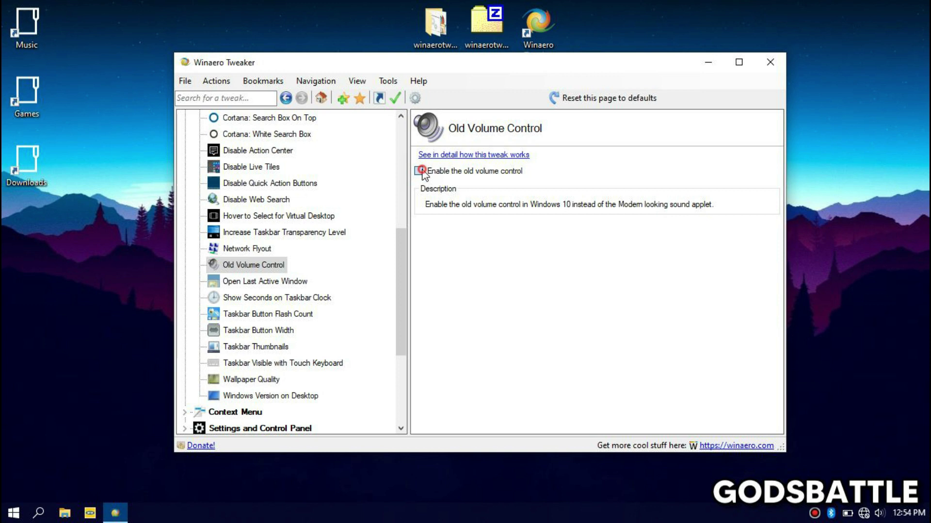
pyautogui.click(878, 514)
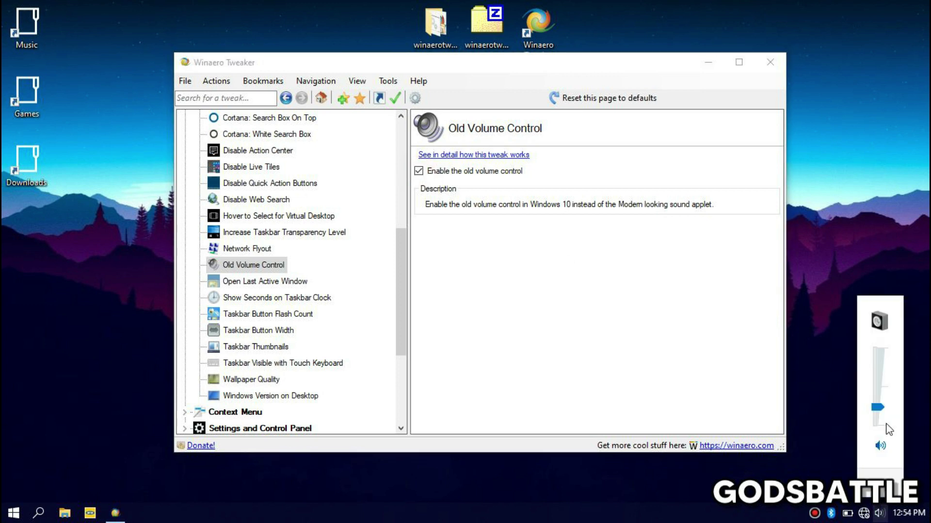
pyautogui.click(683, 367)
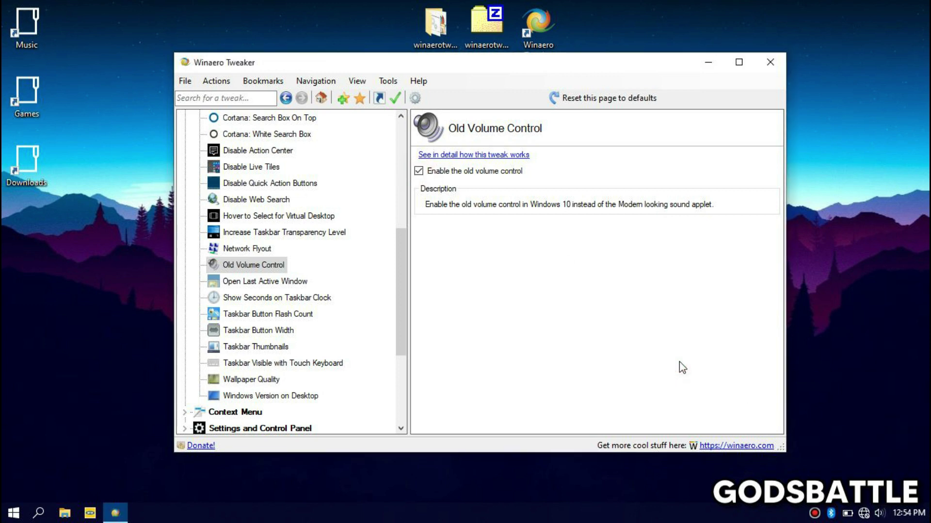
# Step: Raise the system volume to 36 with the volume keys
pyautogui.press('XF86AudioLowerVolume')
pyautogui.press('XF86AudioRaiseVolume')
pyautogui.press('XF86AudioRaiseVolume')
pyautogui.press('XF86AudioRaiseVolume')
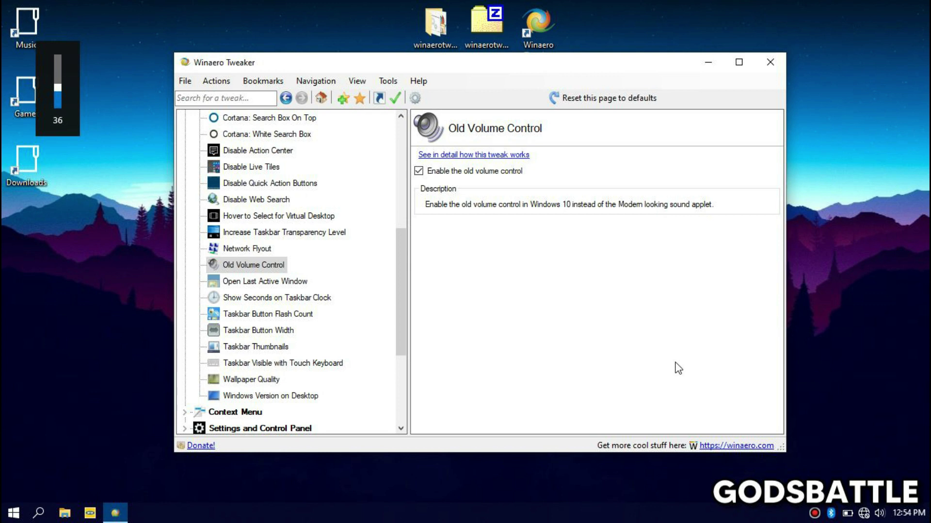
pyautogui.click(396, 286)
pyautogui.moveTo(396, 286); pyautogui.dragTo(397, 305)
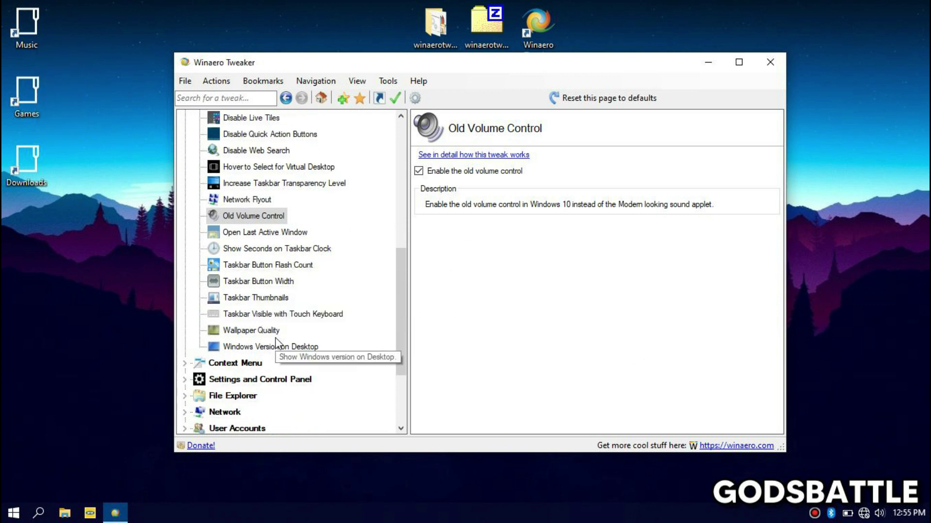
# Step: View Wallpaper Quality, then collapse Desktop and Taskbar to show its 24-tweak overview
pyautogui.click(257, 331)
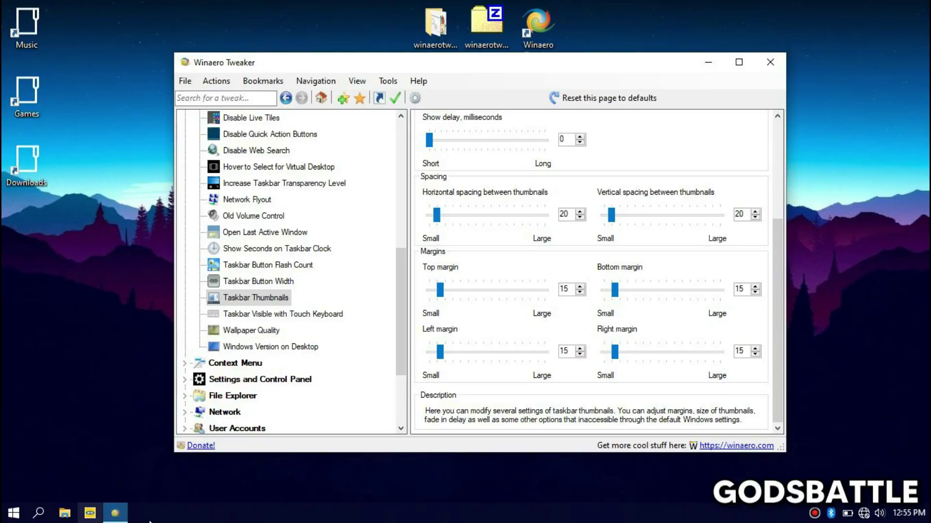
pyautogui.moveTo(398, 345); pyautogui.dragTo(396, 240)
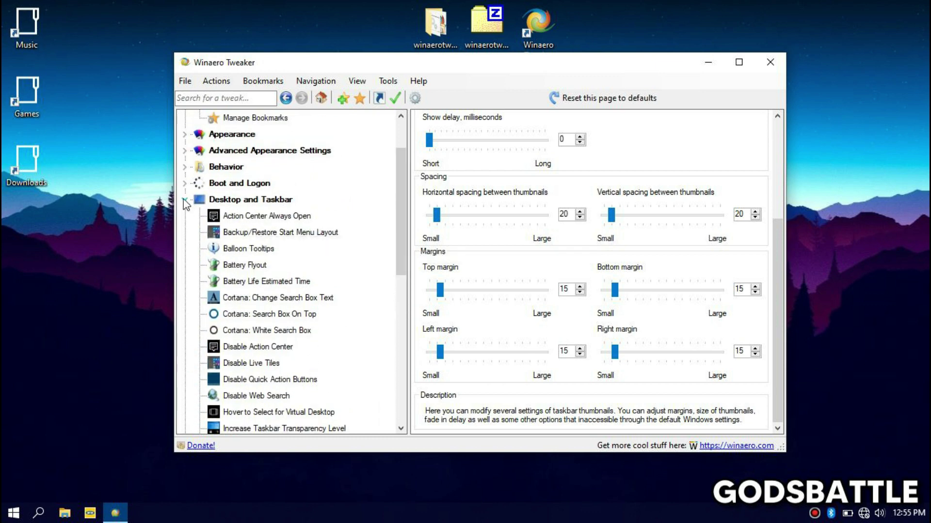
pyautogui.doubleClick(251, 201)
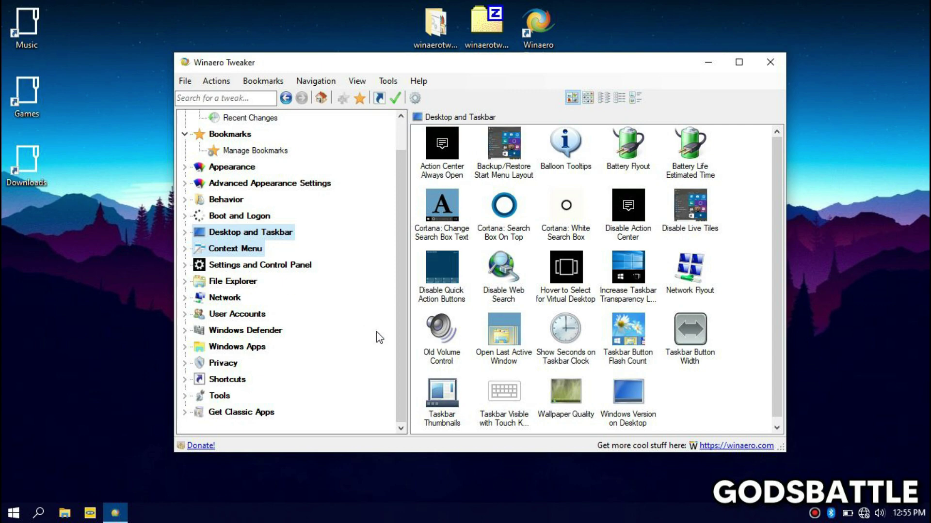
# Step: Enable the Task Manager context-menu entry and launch Task Manager from the desktop right-click menu
pyautogui.press('Down')
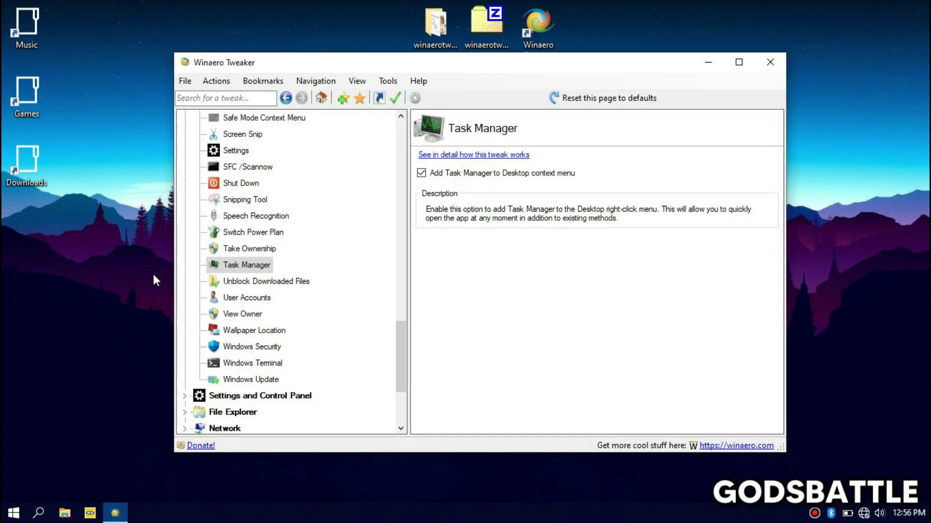
pyautogui.rightClick(46, 236)
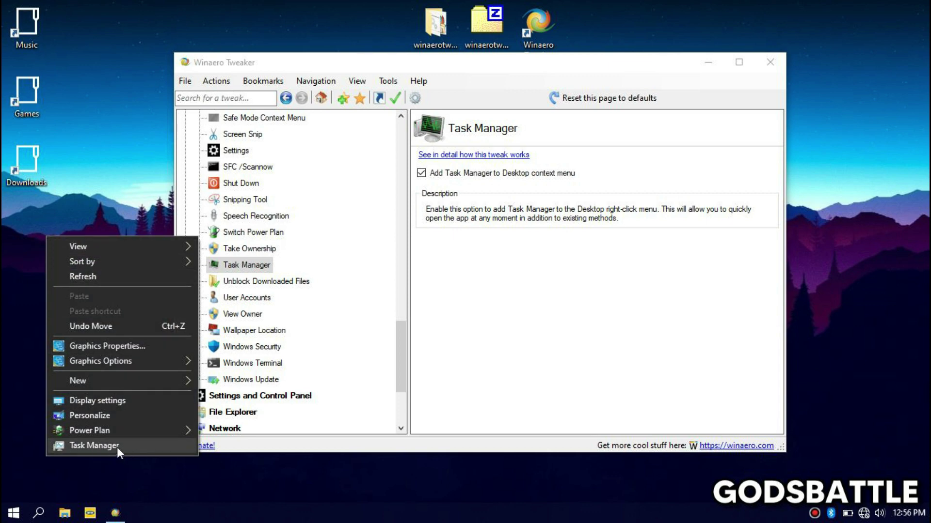
pyautogui.click(153, 443)
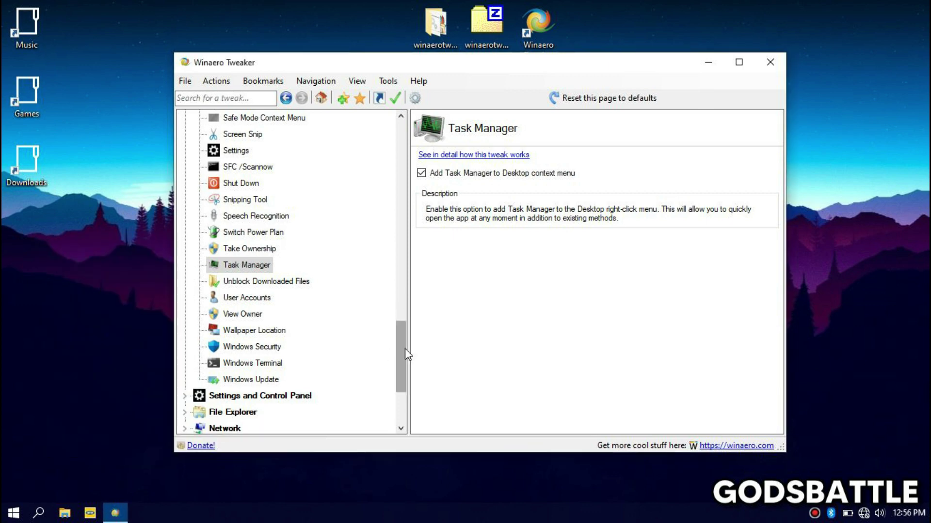
pyautogui.moveTo(401, 350); pyautogui.dragTo(398, 344)
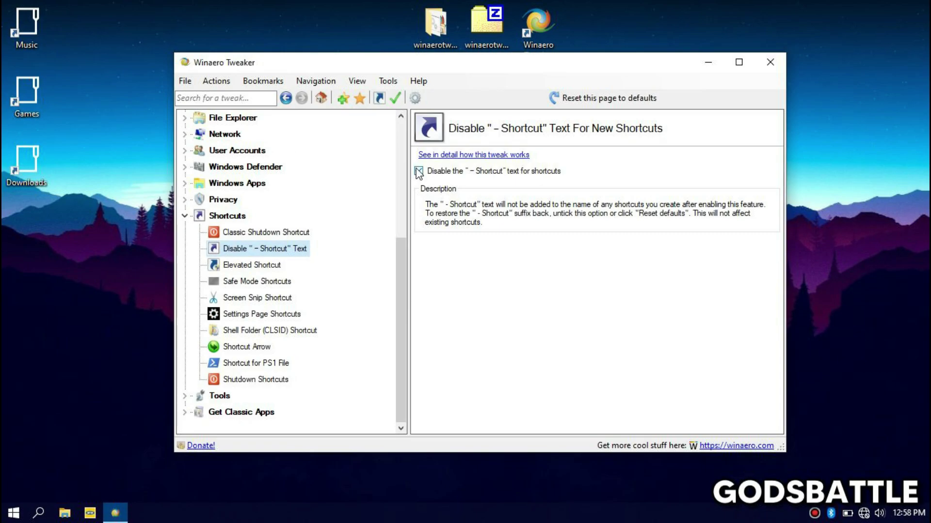
# Step: Disable the " - Shortcut" suffix and go to the Shortcut Arrow page
pyautogui.click(418, 171)
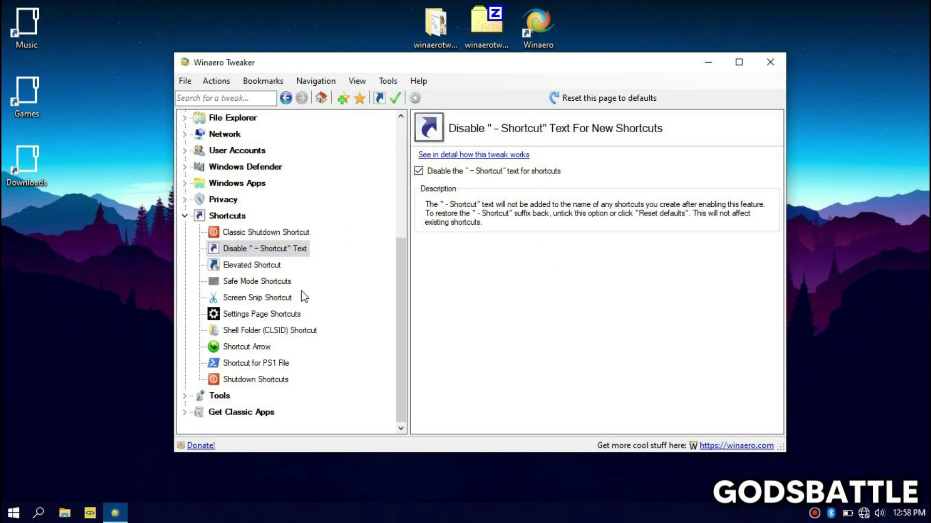
pyautogui.click(251, 347)
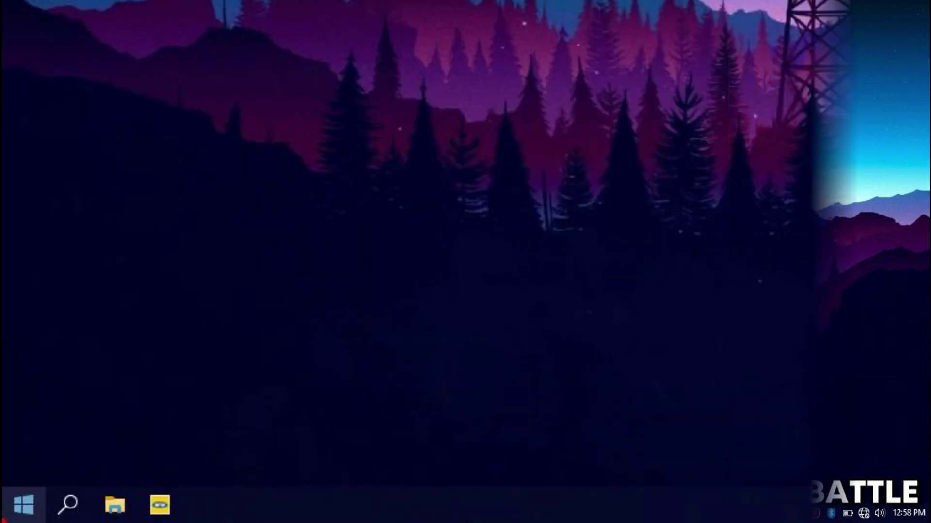
# Step: Restart the PC from the Start menu's power options
pyautogui.click(13, 513)
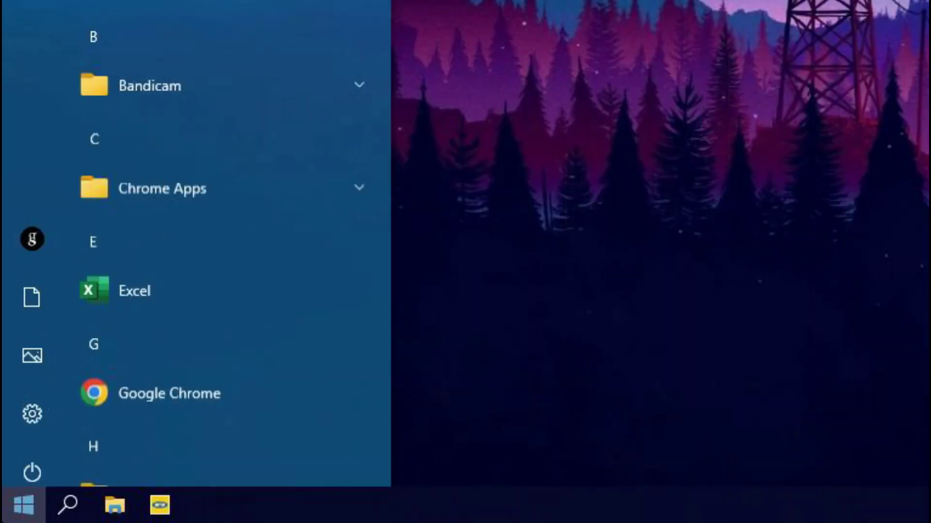
pyautogui.click(13, 453)
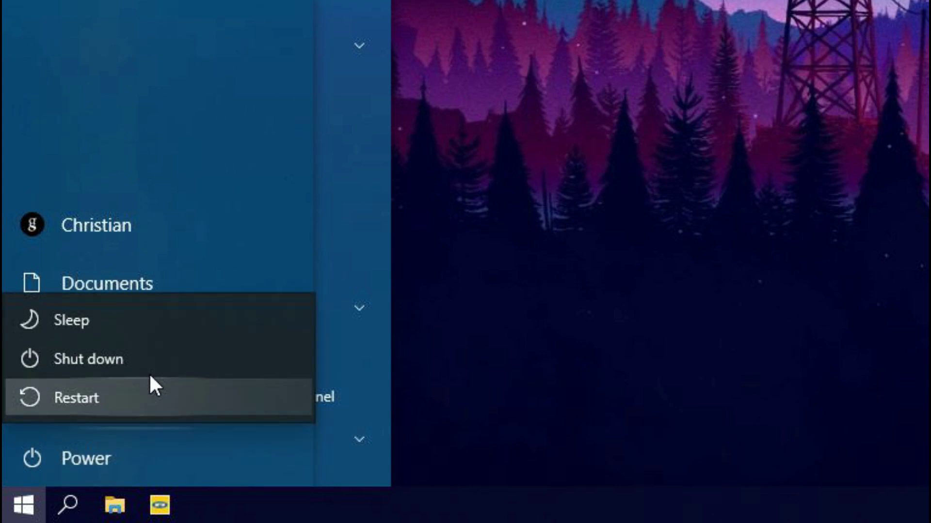
pyautogui.click(95, 399)
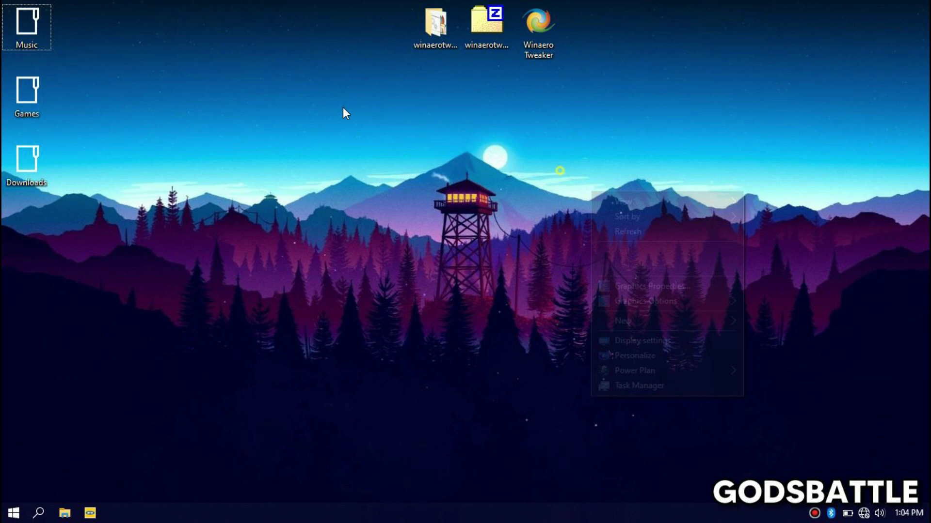
pyautogui.click(10, 518)
pyautogui.scroll(-10, 123, 239)
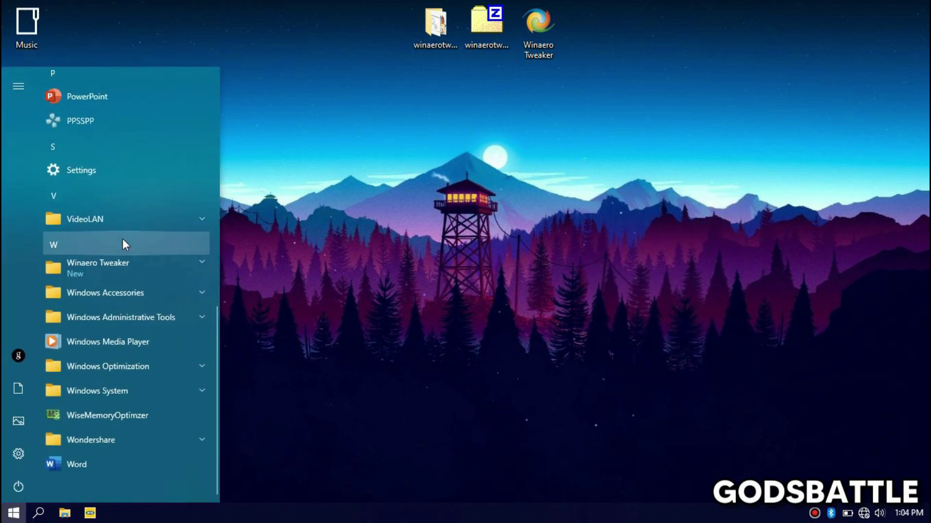
pyautogui.scroll(8, 122, 242)
pyautogui.scroll(3, 122, 238)
pyautogui.click(278, 214)
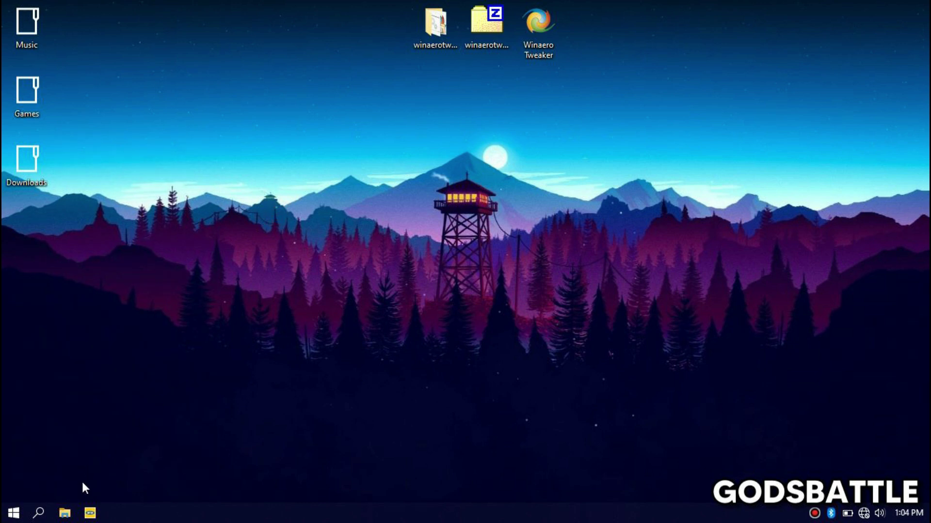
pyautogui.click(65, 517)
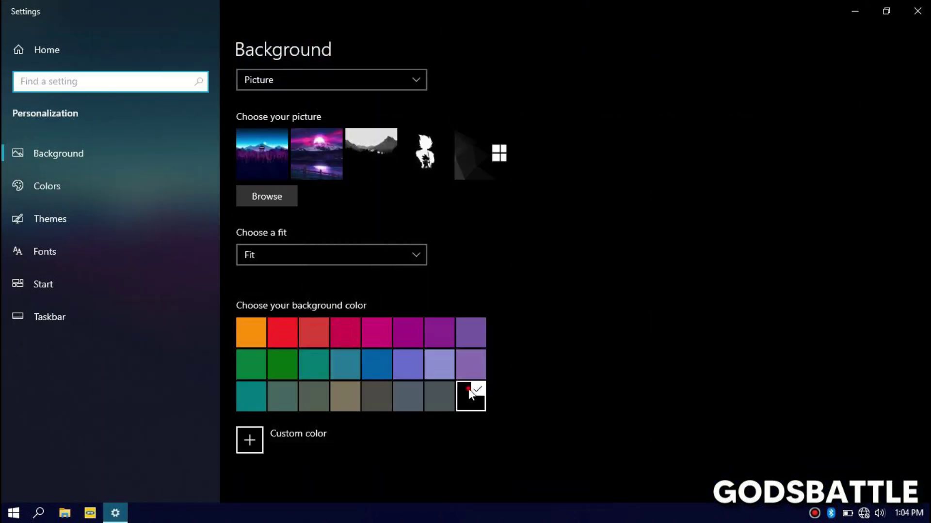
pyautogui.click(468, 388)
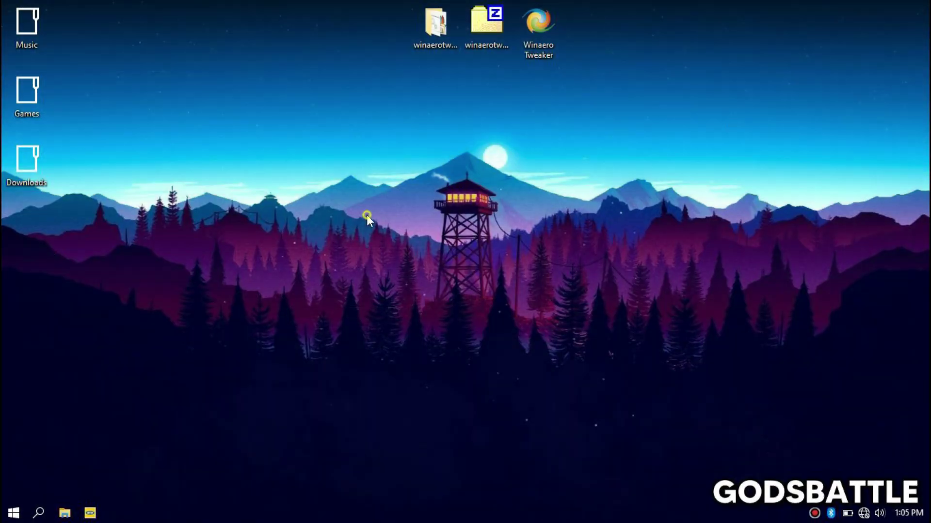
pyautogui.rightClick(367, 215)
pyautogui.click(393, 257)
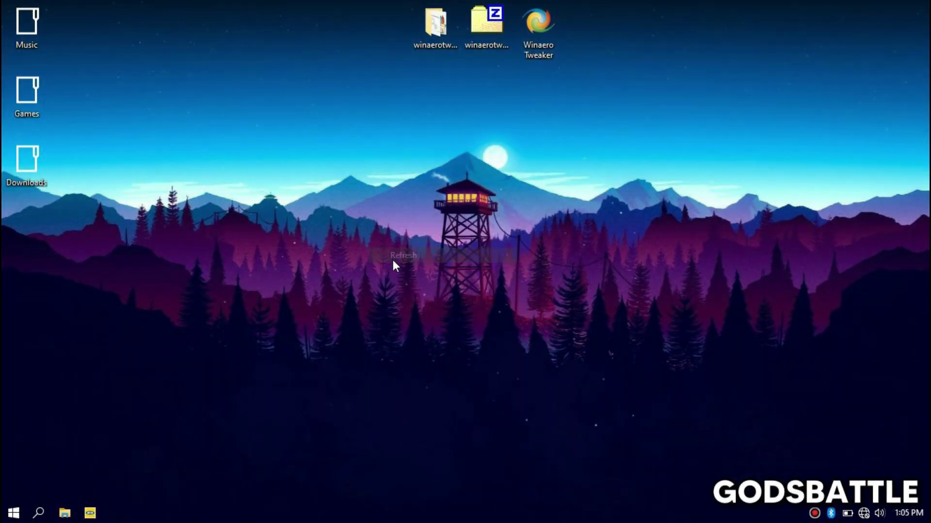
# Step: Set 17116107.jpg from Downloads as the desktop background and view it on the desktop
pyautogui.click(65, 514)
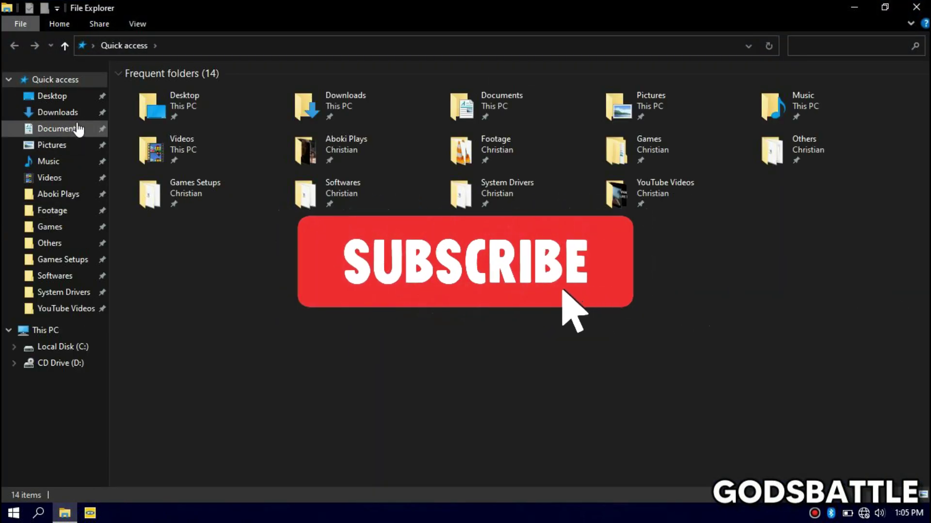
pyautogui.click(78, 115)
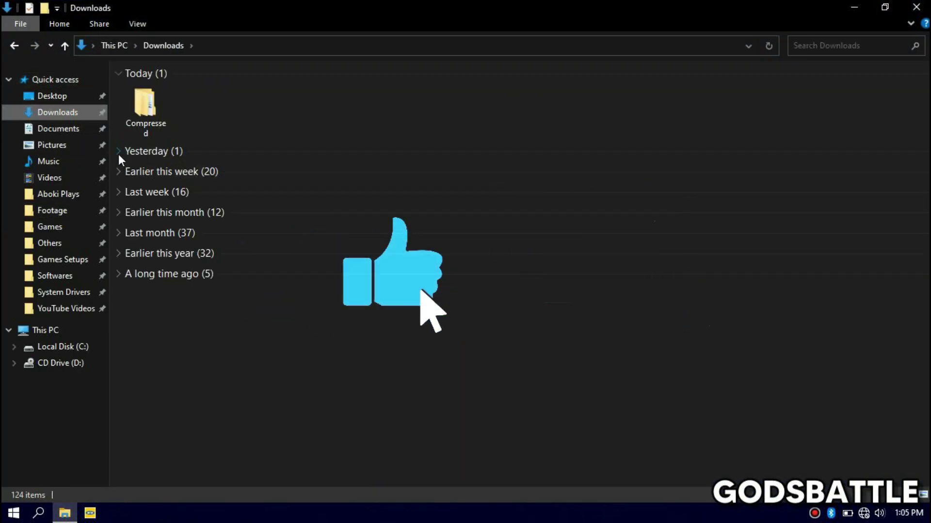
pyautogui.click(118, 174)
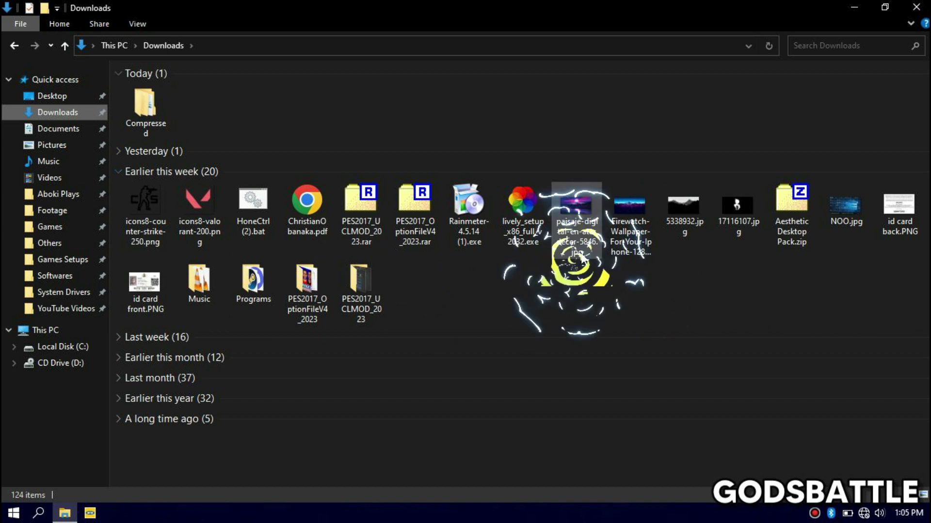
pyautogui.click(722, 205)
pyautogui.rightClick(723, 205)
pyautogui.click(775, 223)
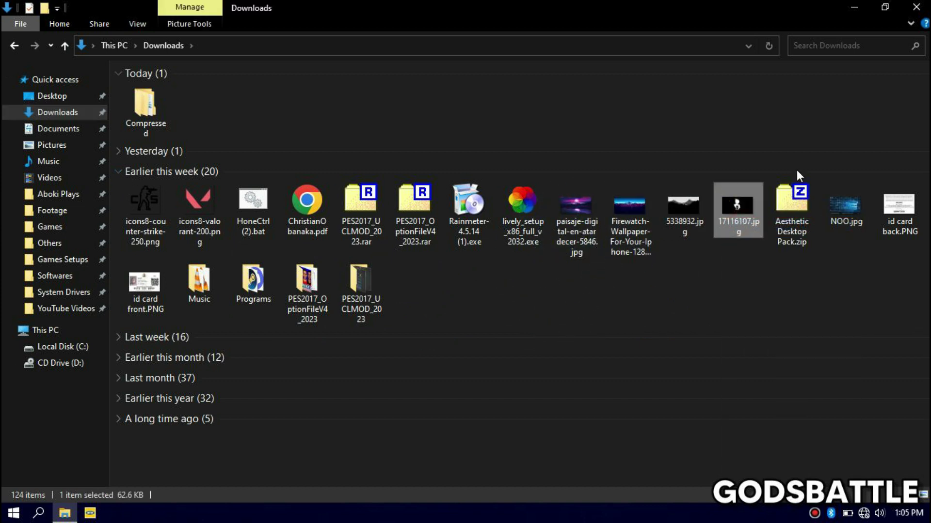
pyautogui.press('super+d')
pyautogui.rightClick(497, 199)
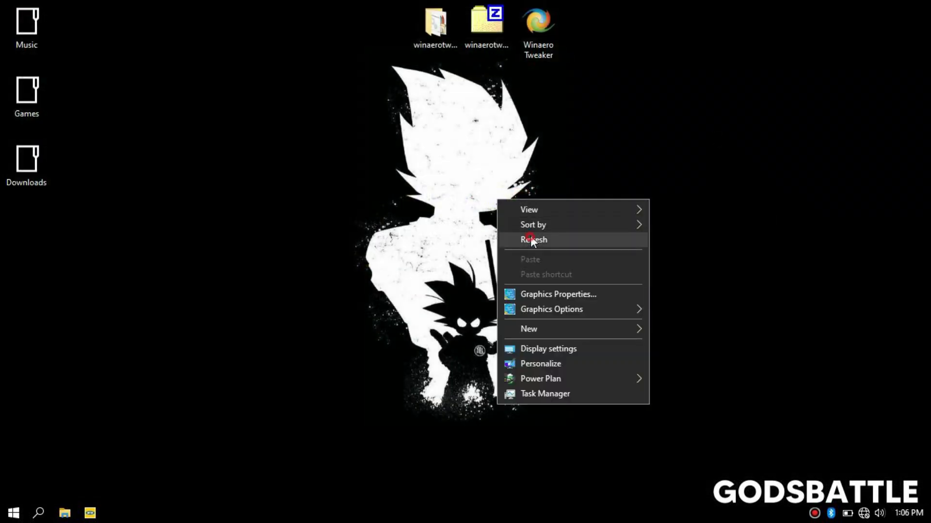